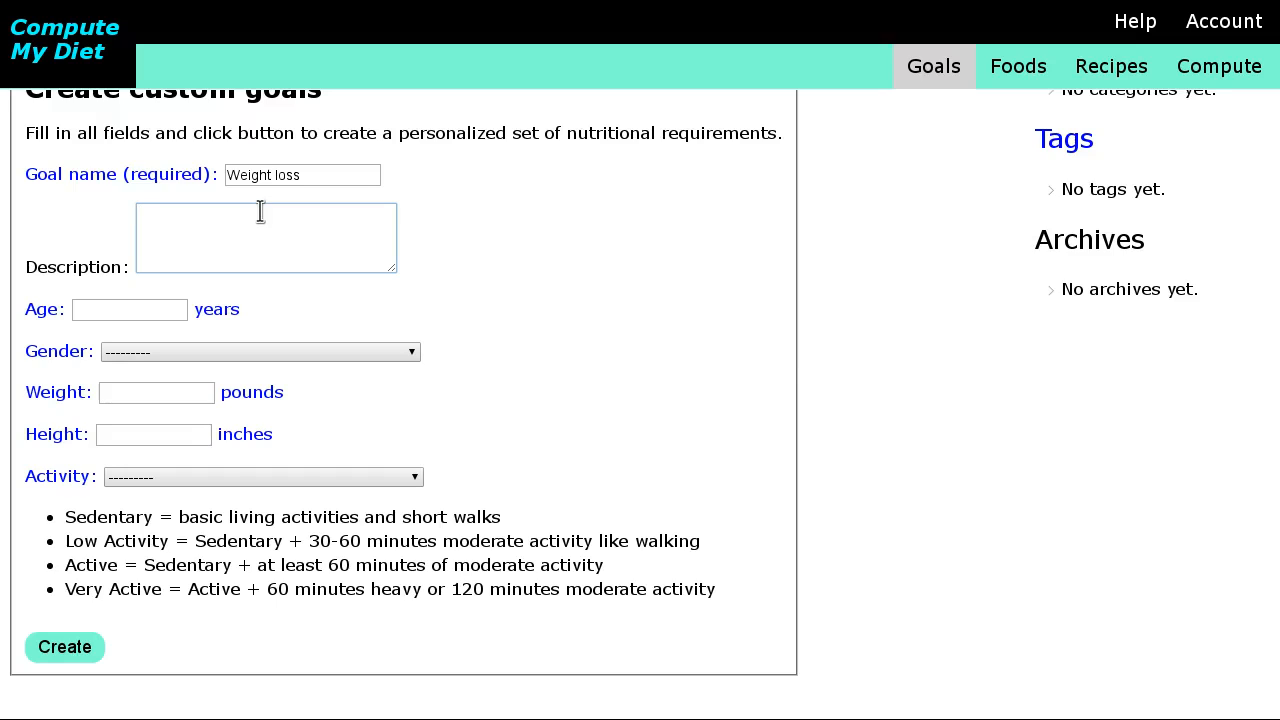
Describe the custom goal as "Small calorie deficit" and set the age to 30 years and the gender to Male
type("Small calorie deficit")
left_click(165, 314)
type("30")
left_click(310, 354)
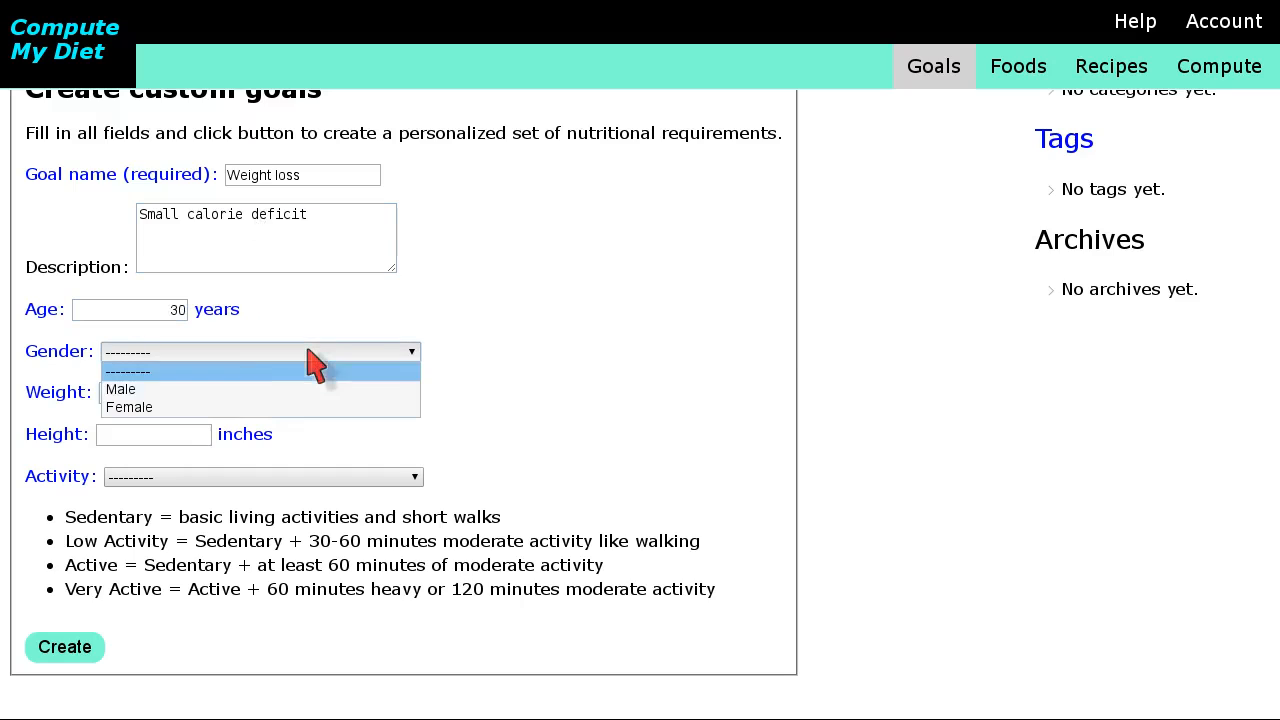
left_click(271, 389)
Set the weight to 170 pounds, height to 70 inches and activity to Low Activity, and create the custom goal
left_click(173, 394)
type("170")
left_click(192, 435)
type("70")
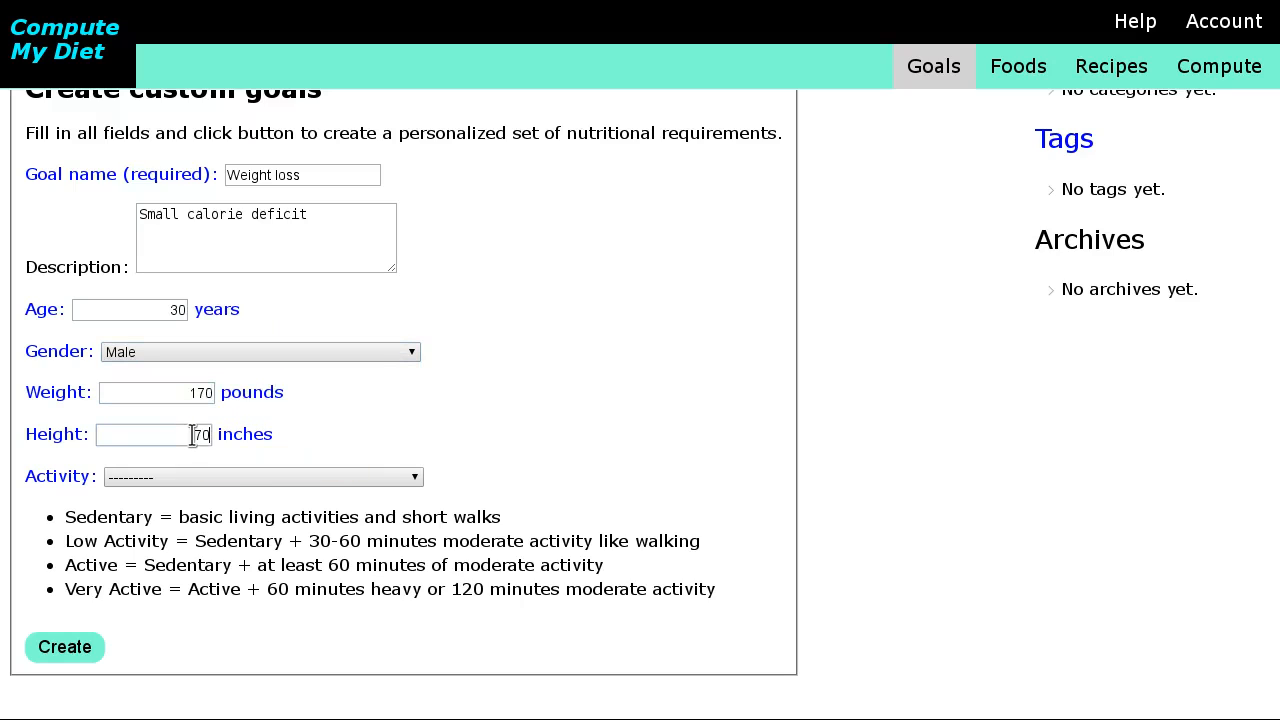
left_click(253, 482)
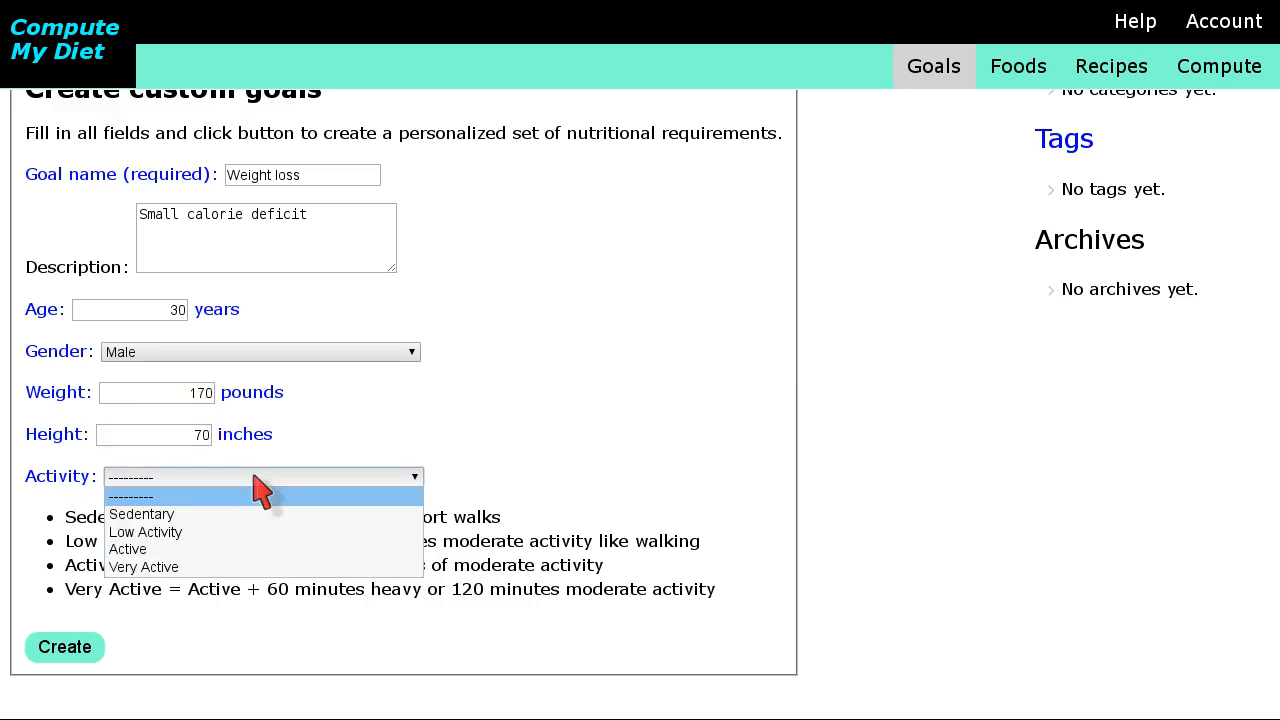
left_click(185, 533)
left_click(76, 656)
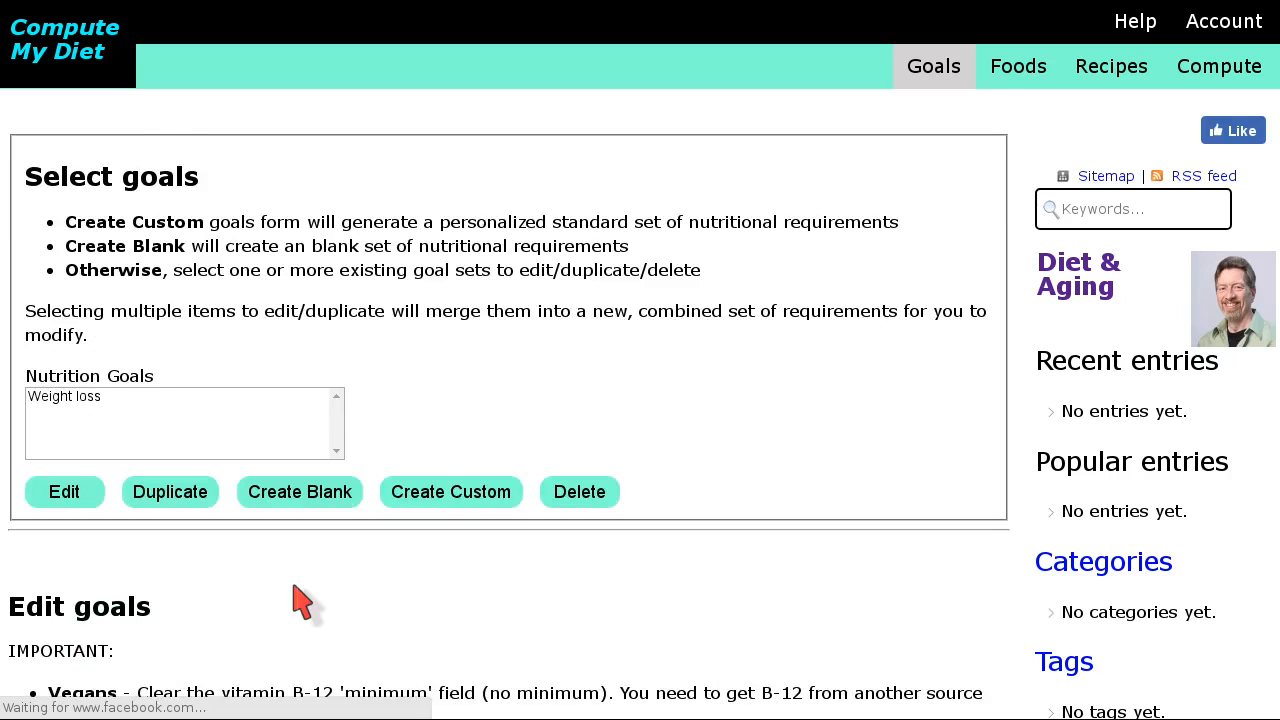
Set both the maximum and minimum calories of the Weight loss goal to 2319 kcal and save the goal
scroll(302, 601, "down", 4)
scroll(302, 601, "down", 5)
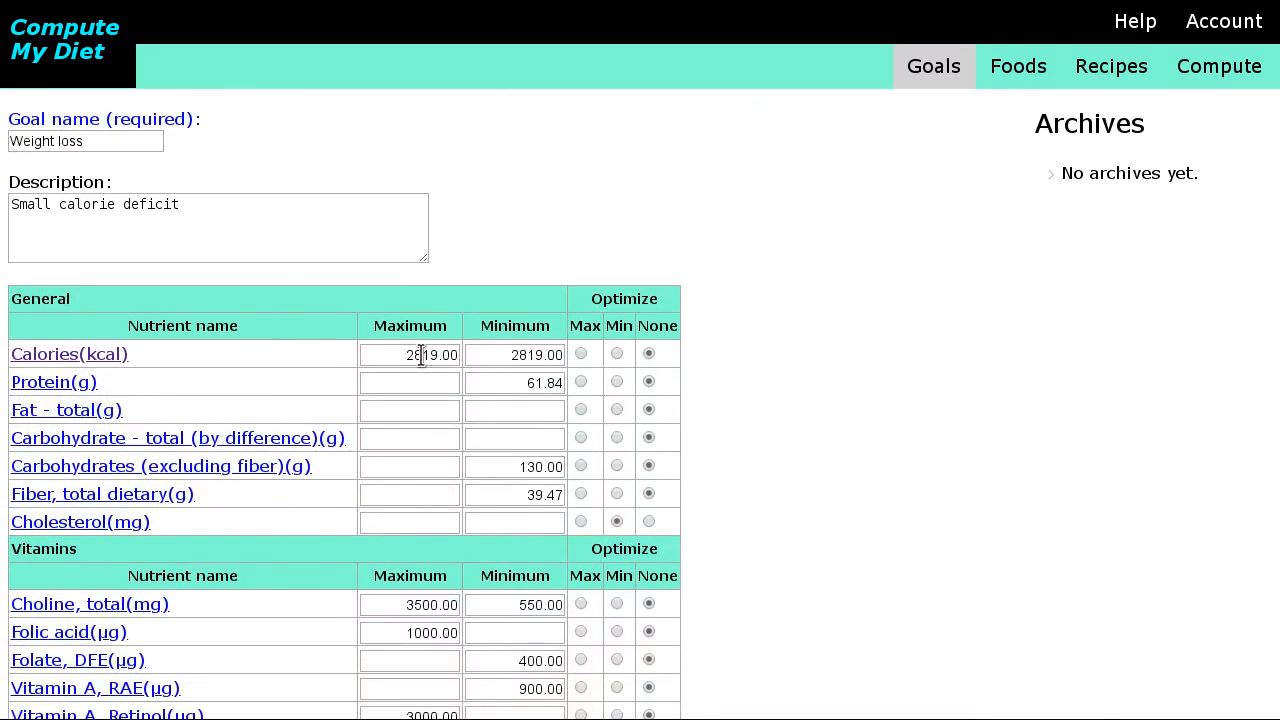
left_click(421, 357)
key("BackSpace")
type("5")
key("BackSpace")
type("3")
left_click(528, 357)
scroll(527, 358, "down", 15)
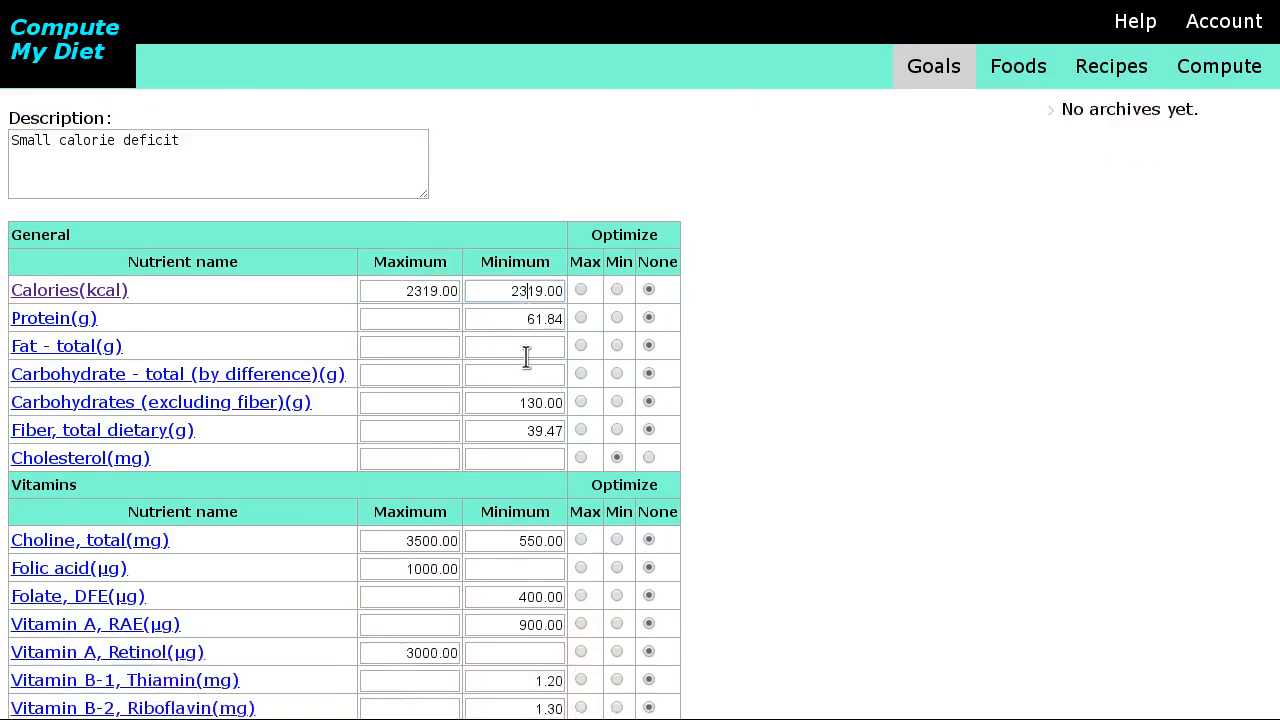
scroll(527, 358, "down", 15)
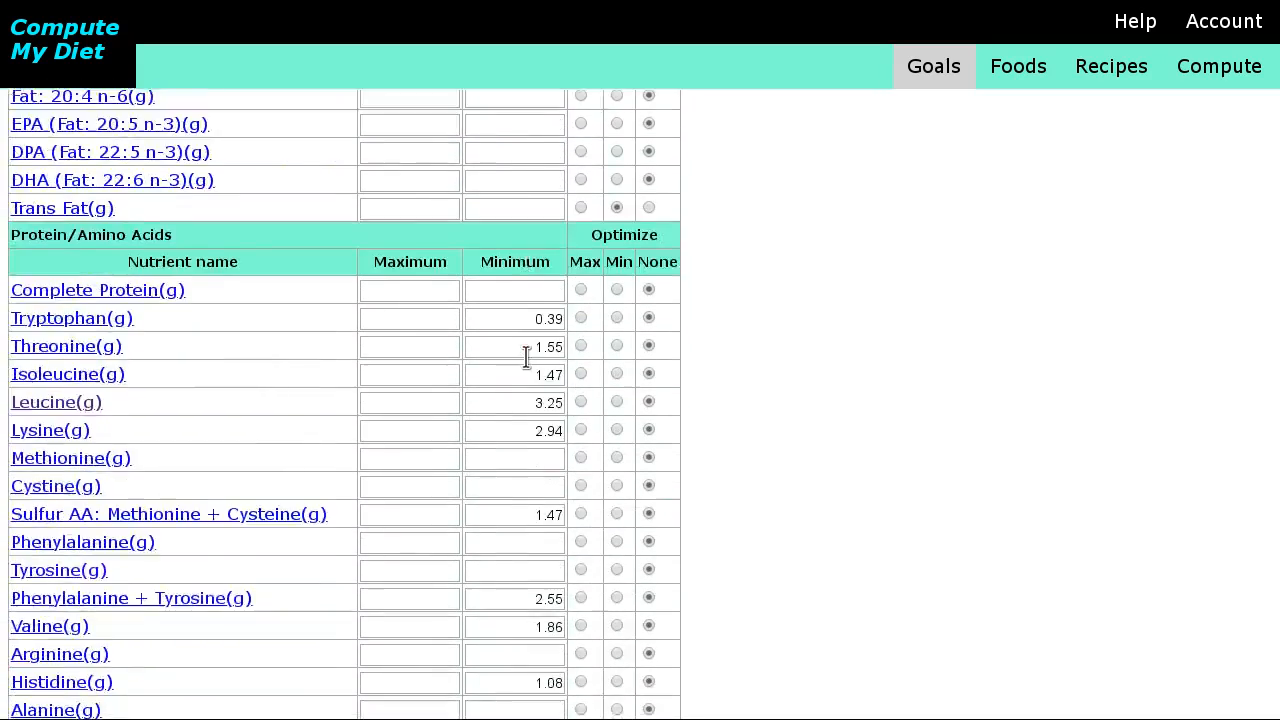
left_click(192, 538)
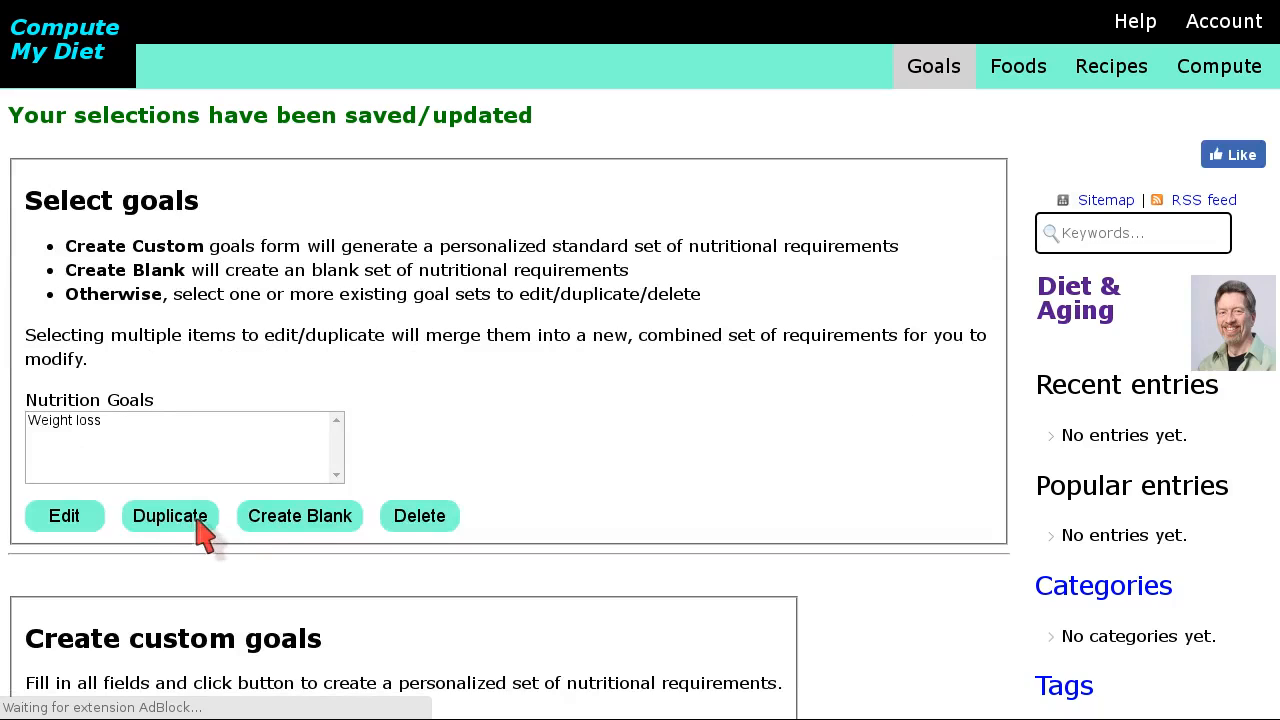
Open recipe management and name a new recipe "Cheese Sandwich"
left_click(1100, 84)
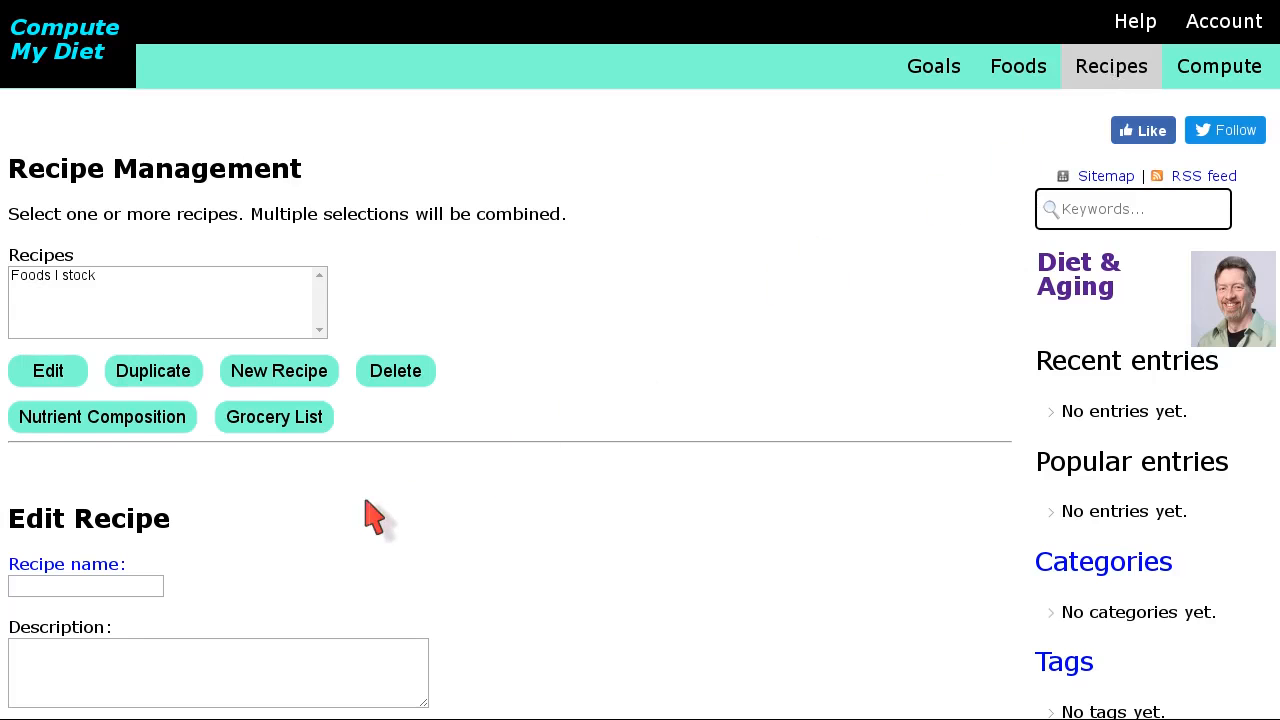
scroll(372, 515, "down", 3)
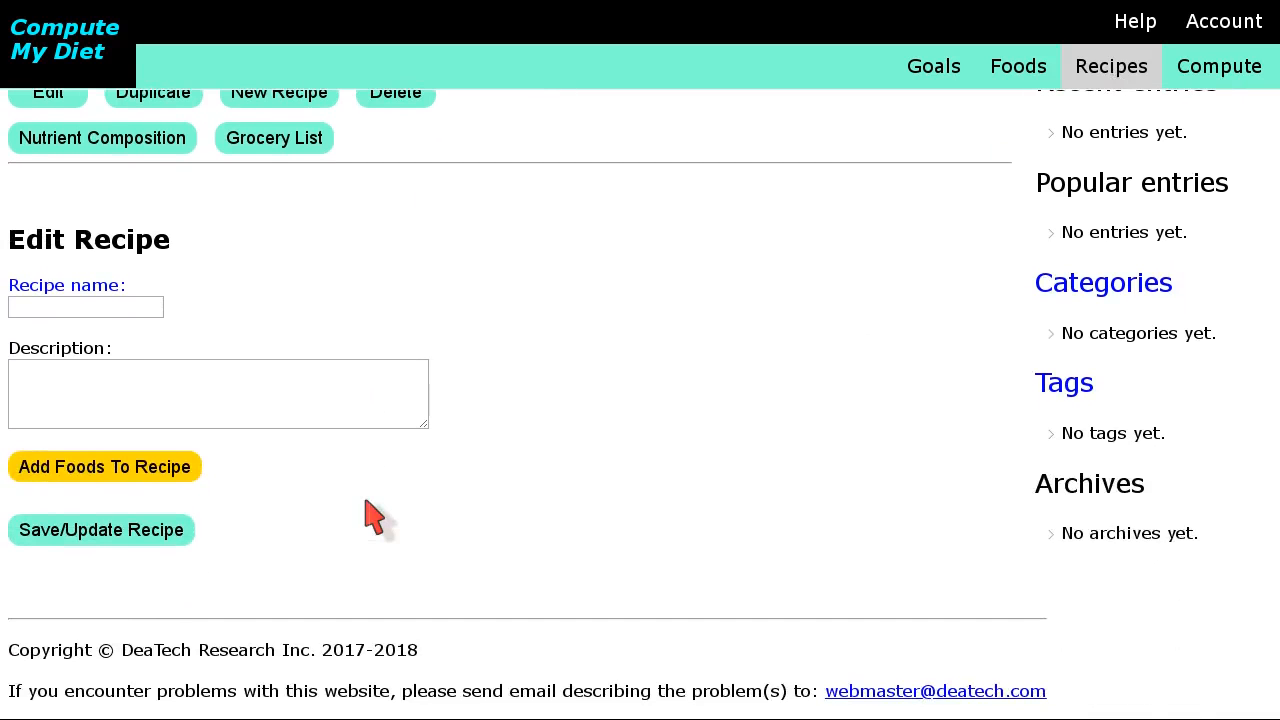
left_click(122, 307)
type("Chee")
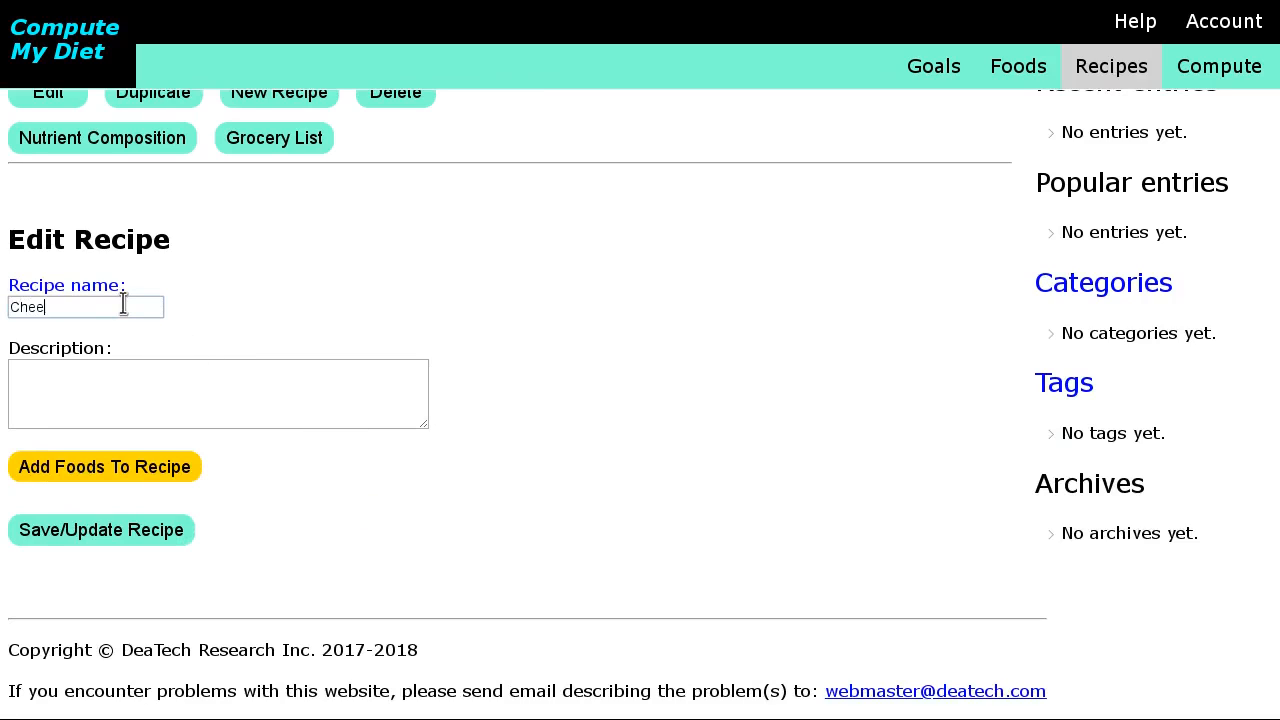
type("se Sandwich")
Search the foods for "gouda" and add "Cheese, gouda" to the recipe
left_click(121, 472)
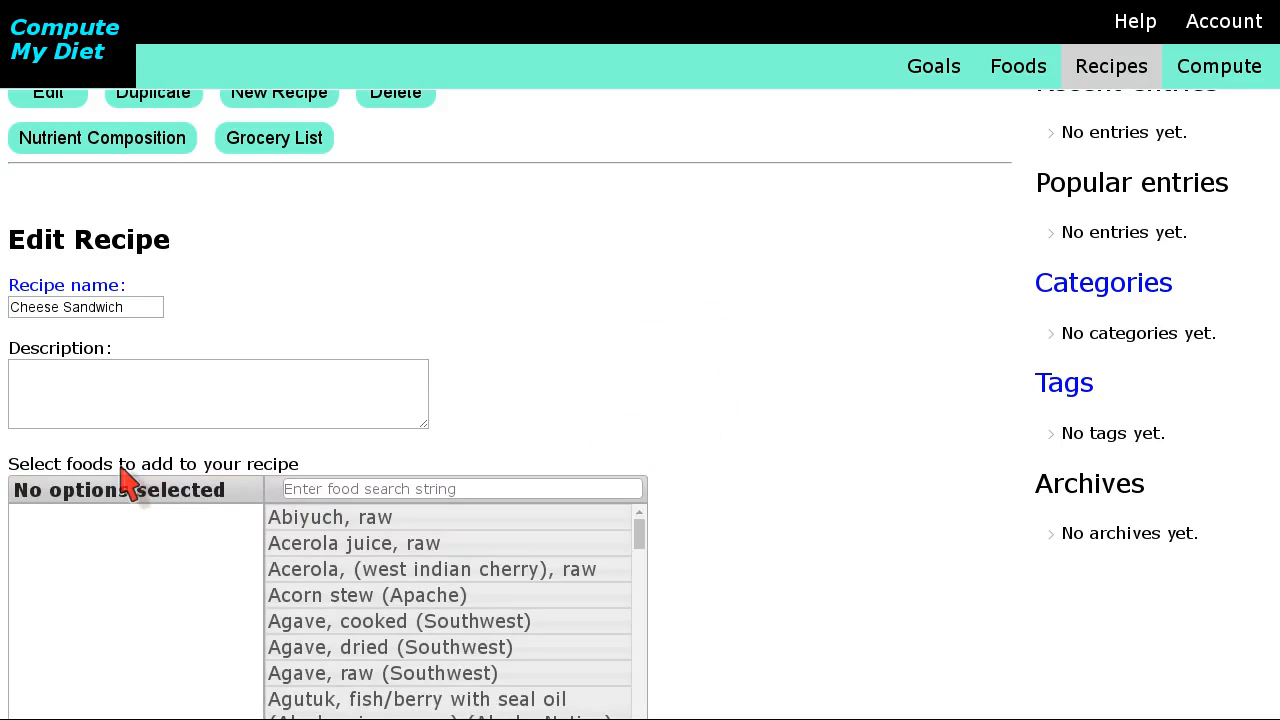
left_click(316, 489)
type("gou")
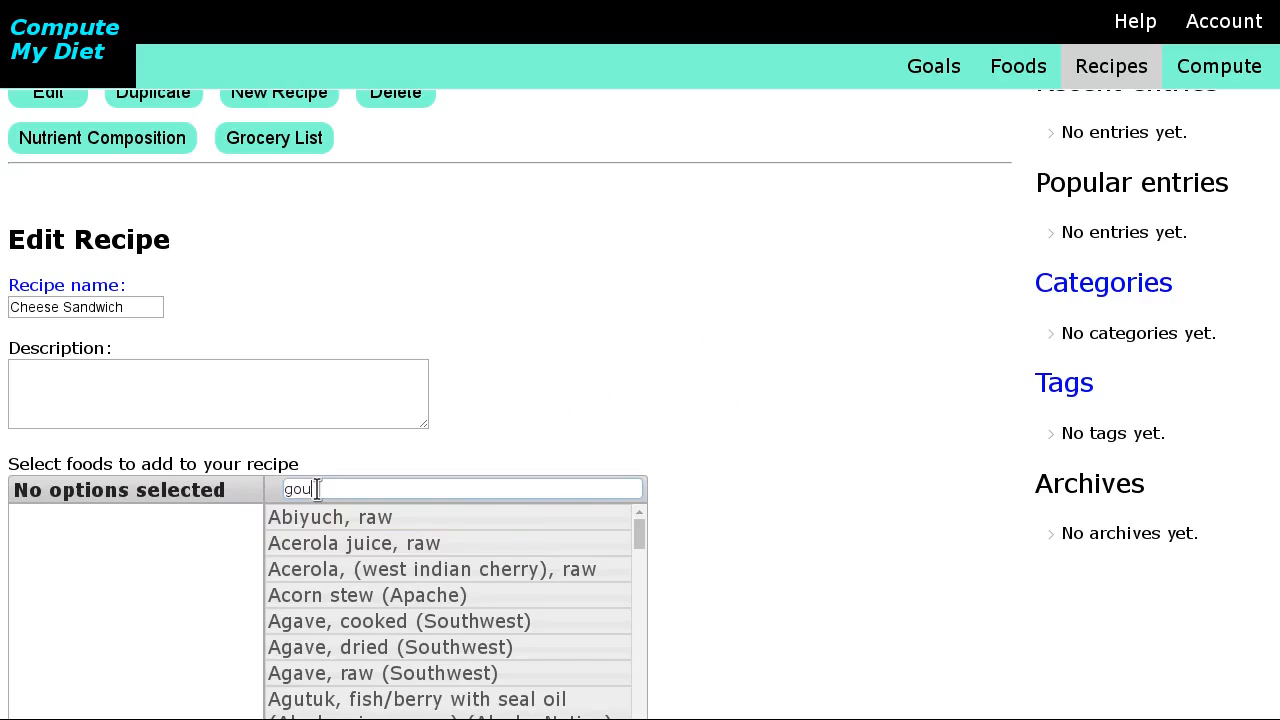
type("da")
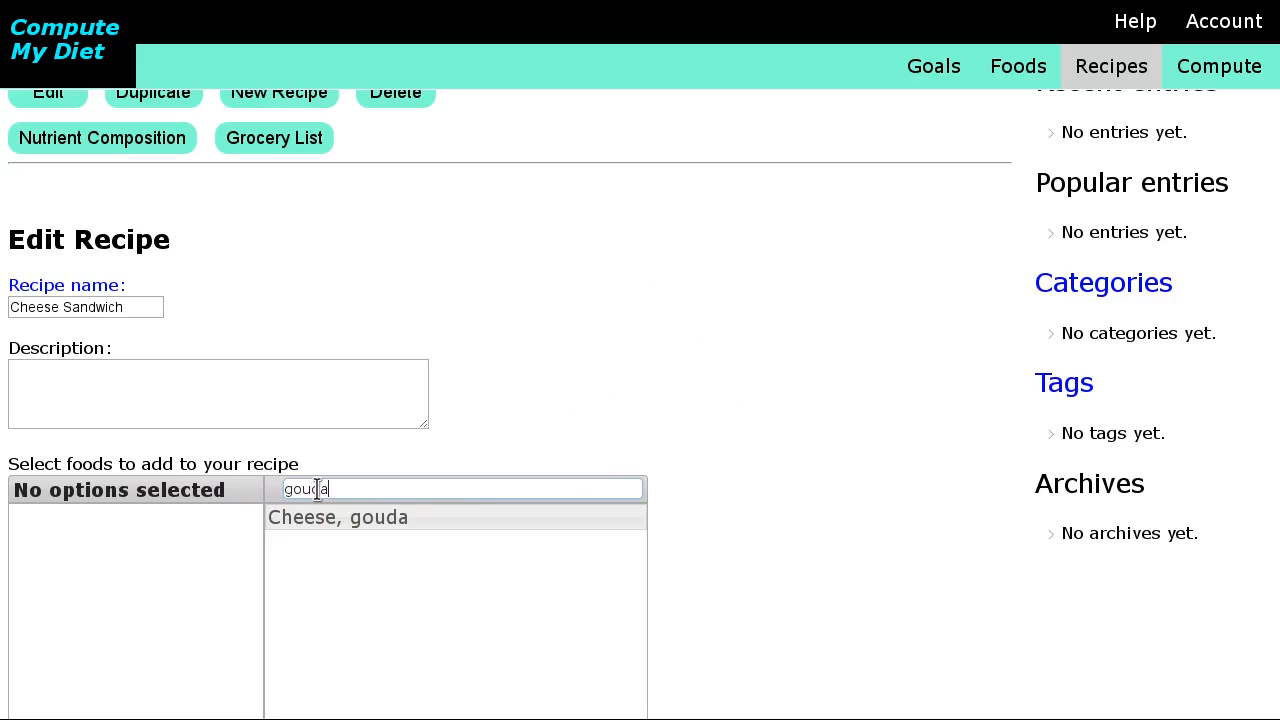
scroll(317, 489, "down", 5)
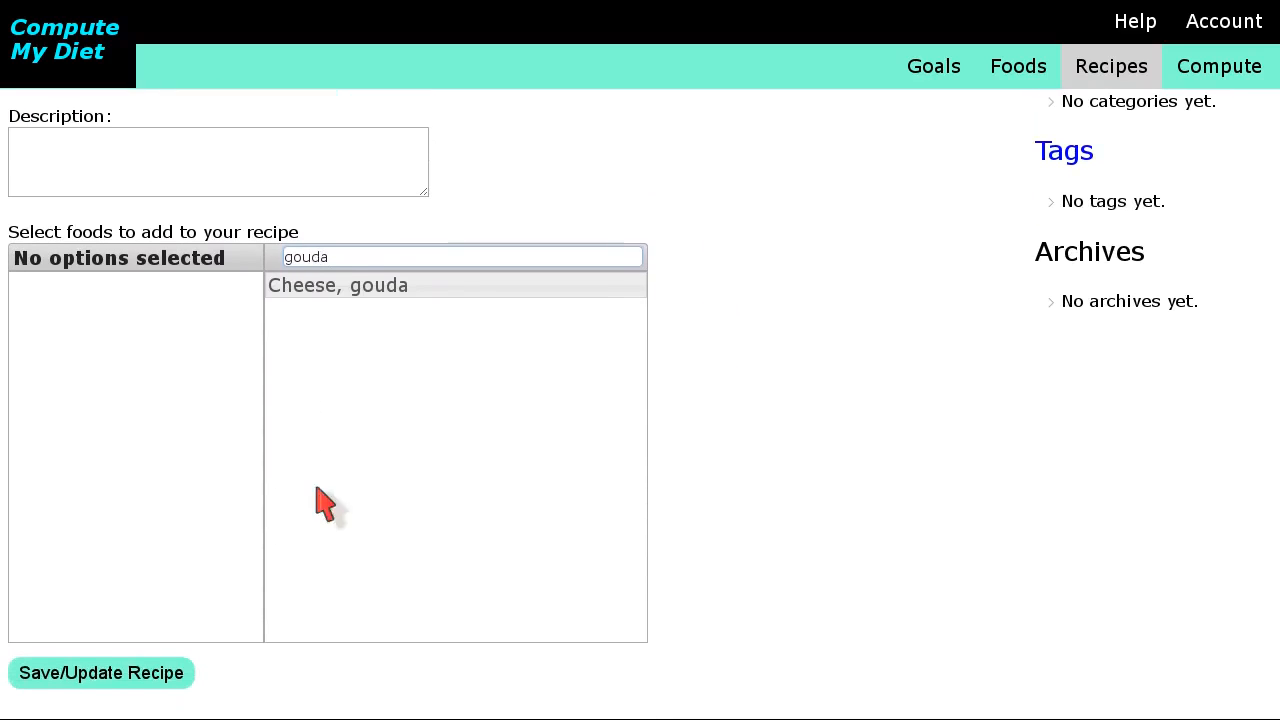
left_click(311, 287)
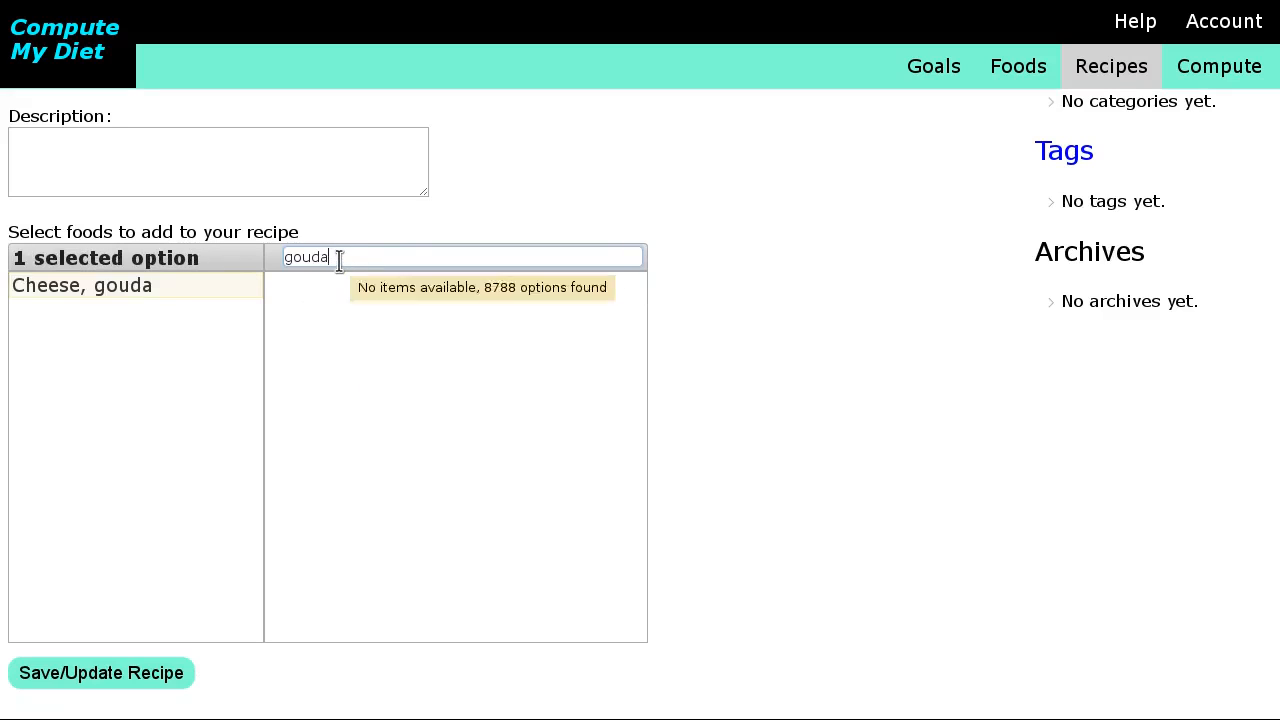
Search the foods for "whole wheat bread" and add "Bread, whole-wheat, commercially prepared" to the recipe
key("BackSpace")
key("BackSpace")
key("BackSpace")
key("BackSpace")
key("BackSpace")
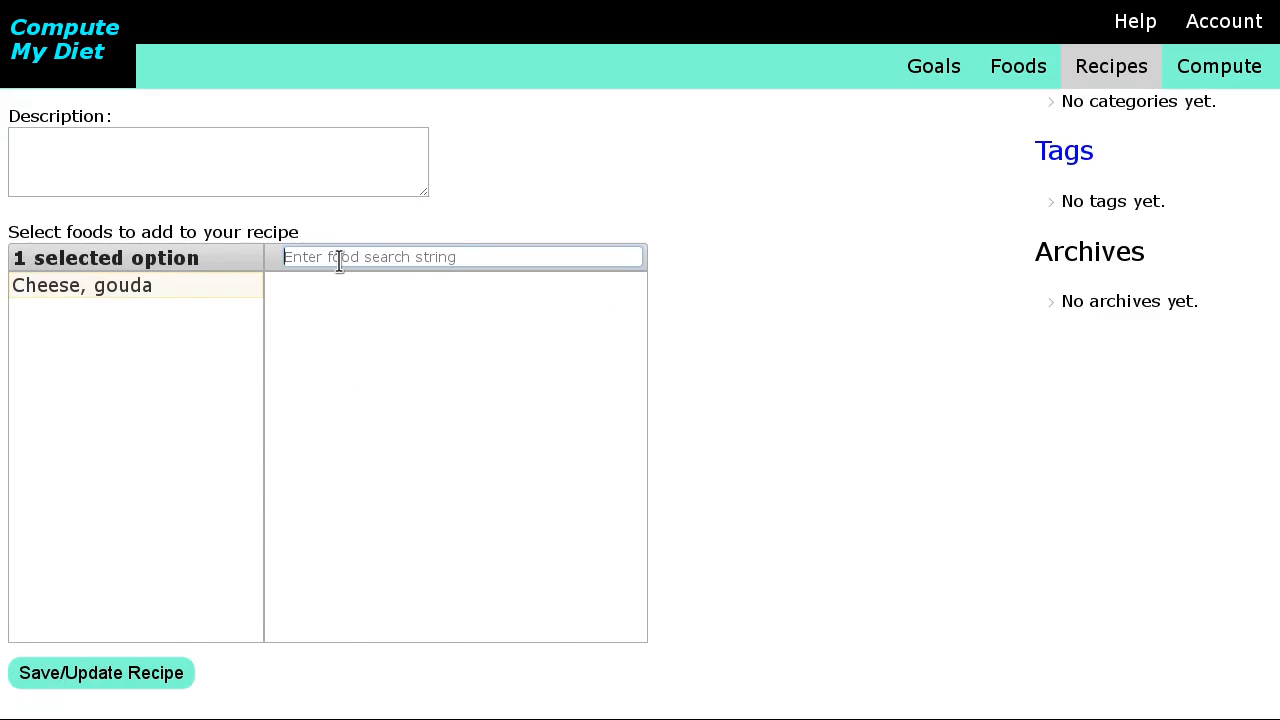
type("whole wheat bread")
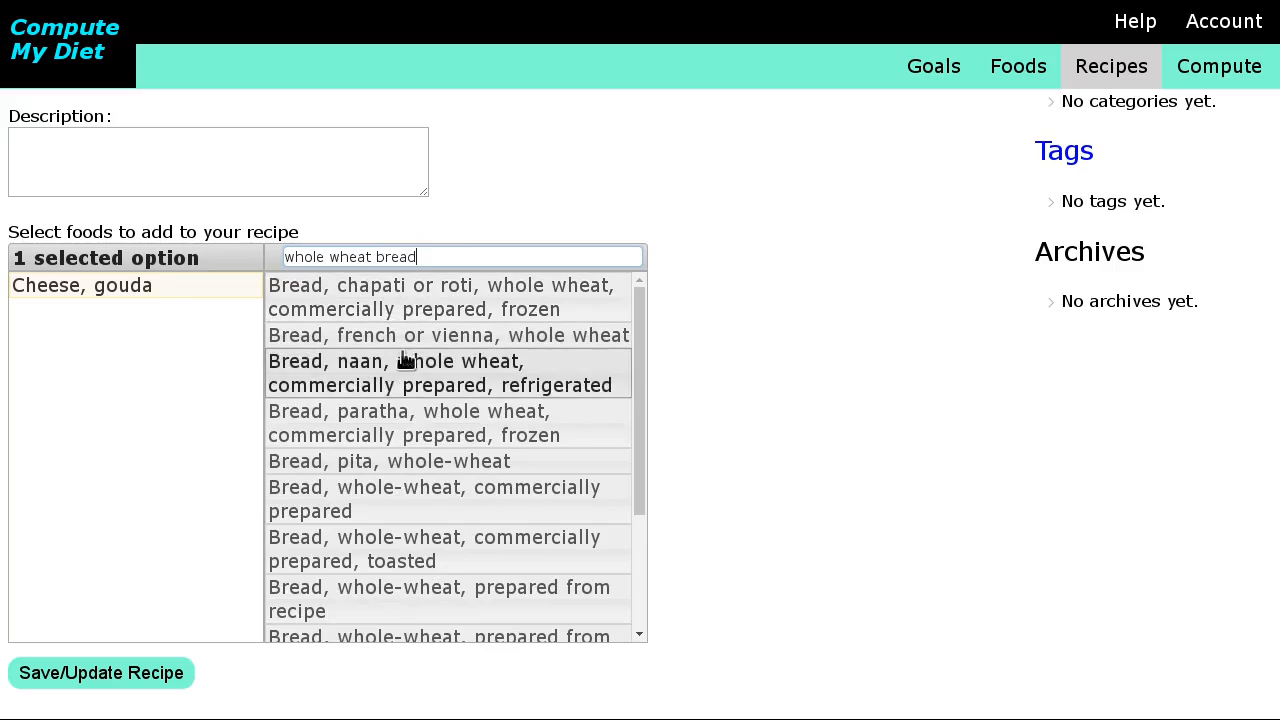
left_click(414, 492)
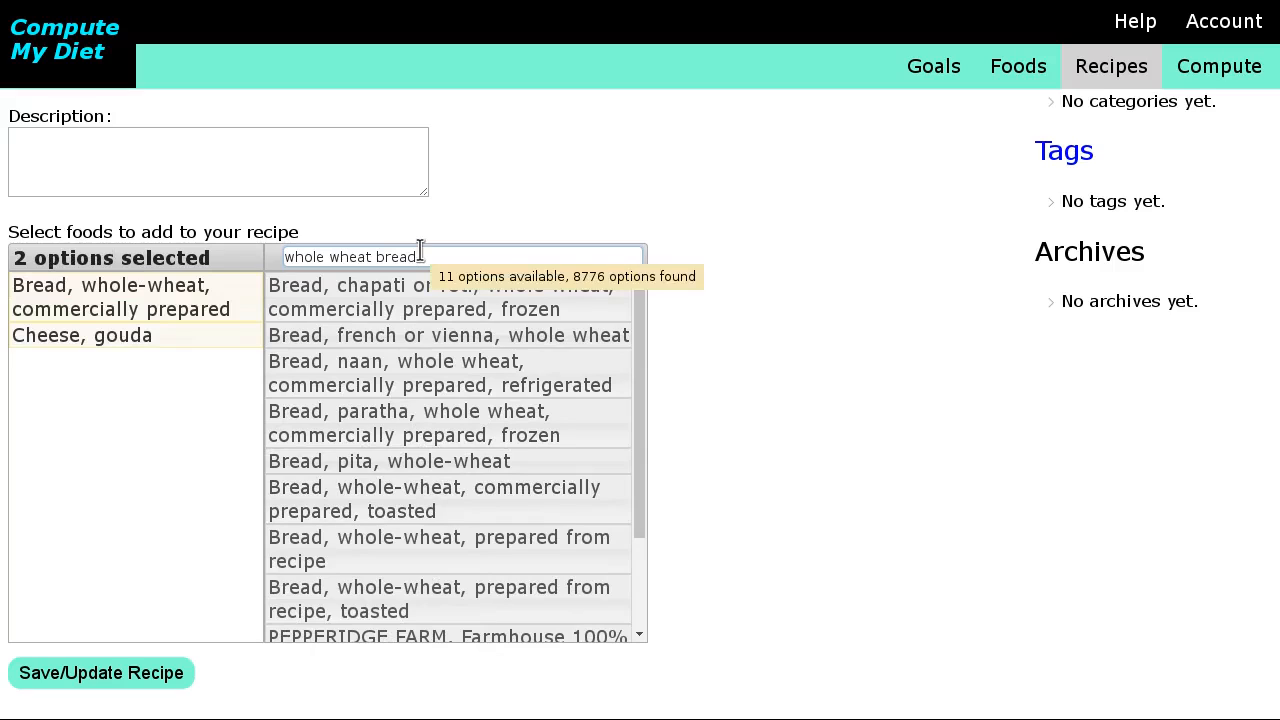
Search for "dill pickle", add "Pickles, cucumber, dill or kosher dill", and save the Cheese Sandwich recipe
key("BackSpace")
key("BackSpace")
key("BackSpace")
key("BackSpace")
key("BackSpace")
key("BackSpace")
key("BackSpace")
key("BackSpace")
key("BackSpace")
key("BackSpace")
key("BackSpace")
key("BackSpace")
key("BackSpace")
key("BackSpace")
key("BackSpace")
key("BackSpace")
key("BackSpace")
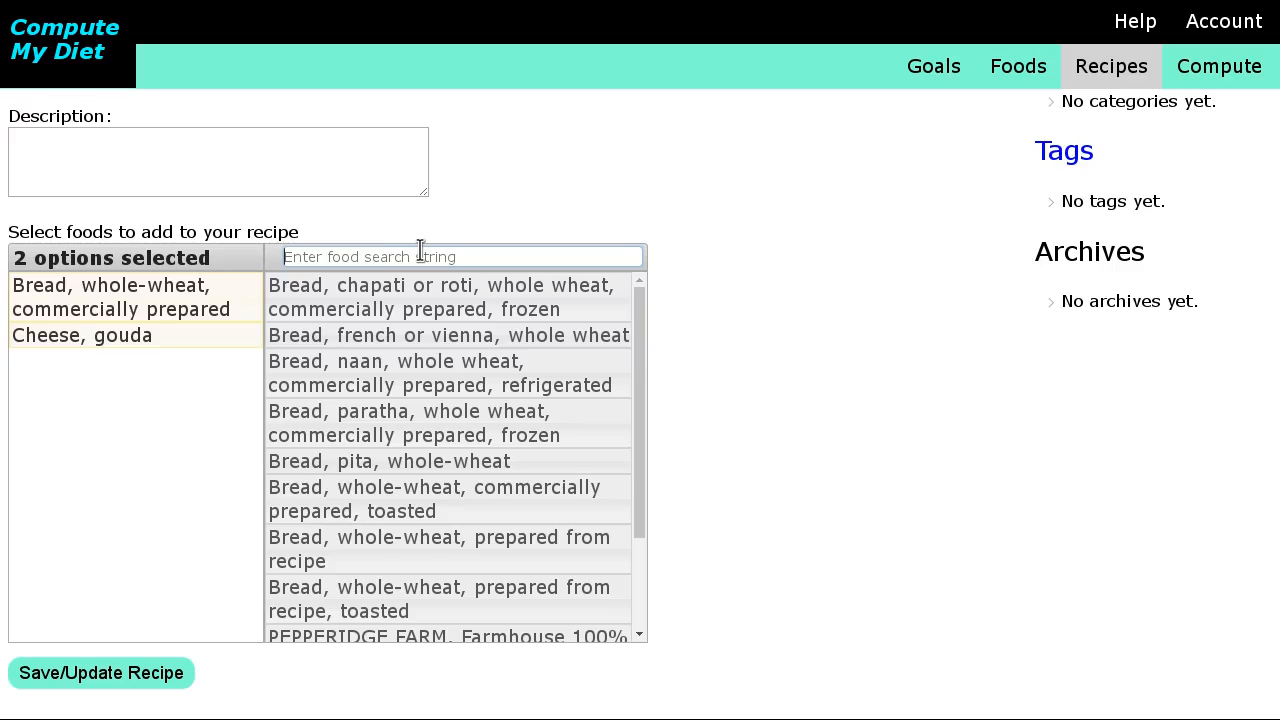
type("dill pickle")
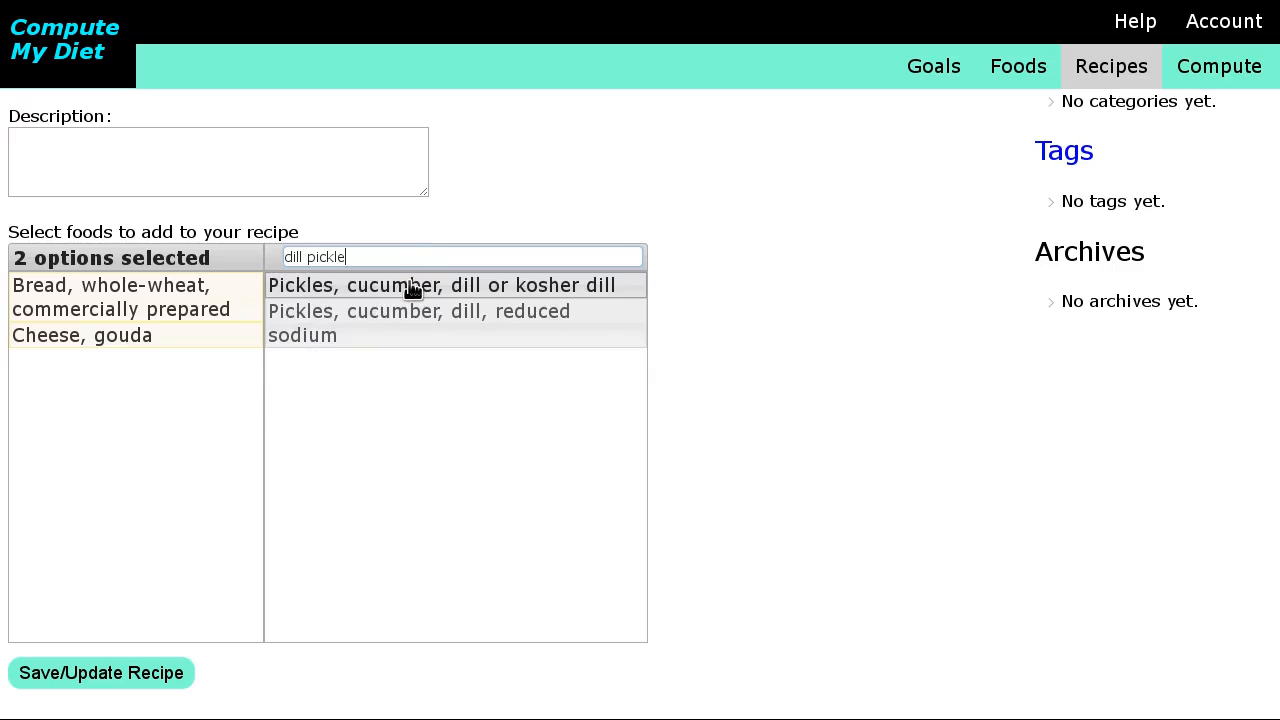
left_click(412, 289)
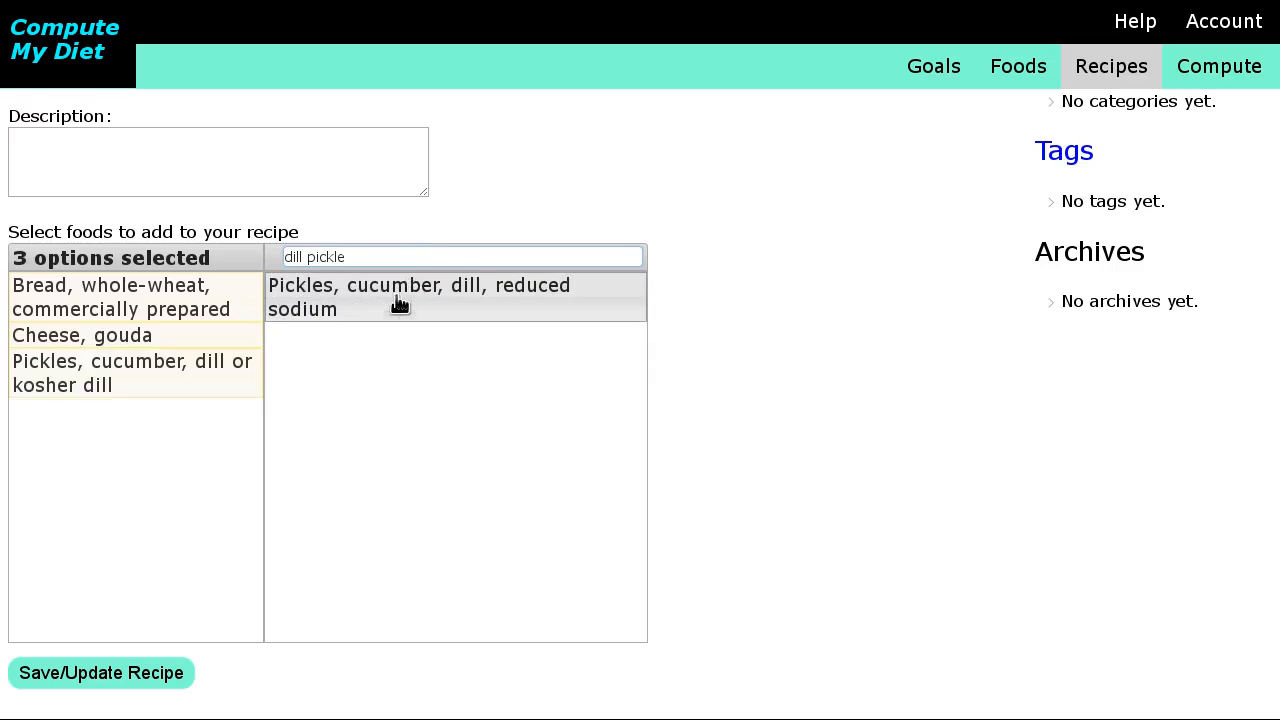
left_click(108, 684)
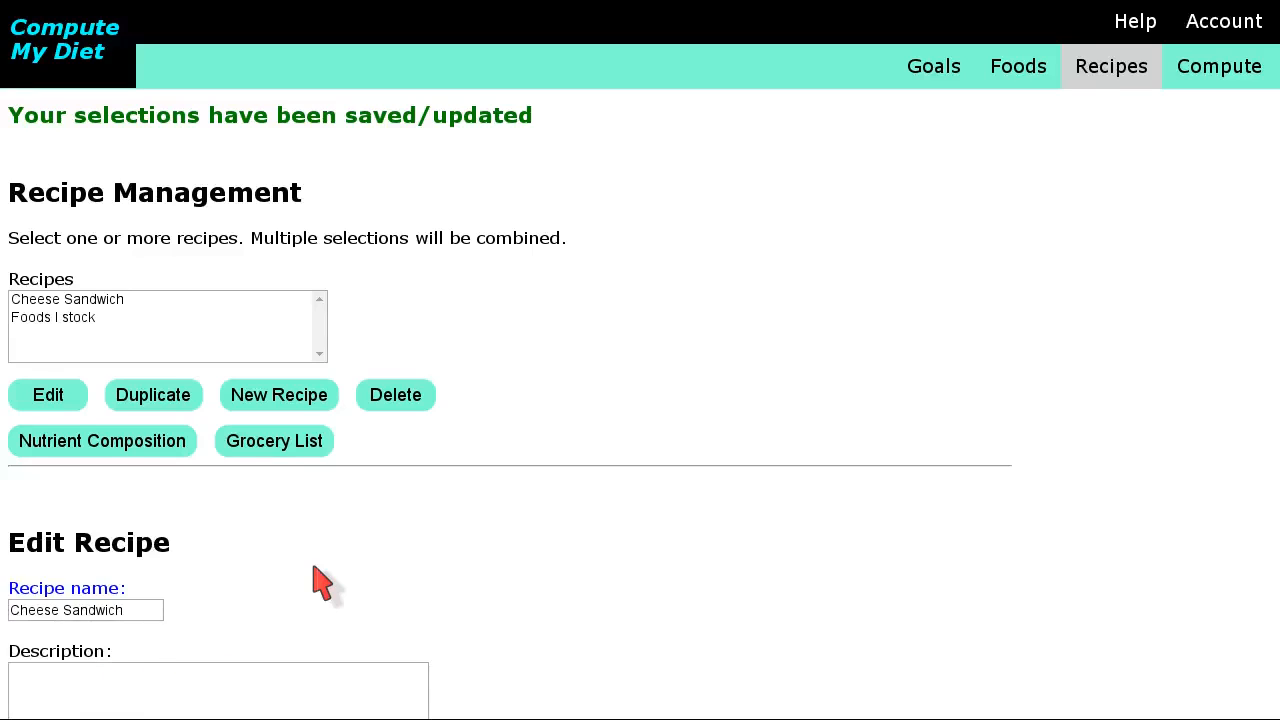
Set the recipe's minimum amounts to 2 slices of whole-wheat bread and 1 oz of gouda cheese
scroll(476, 250, "down", 5)
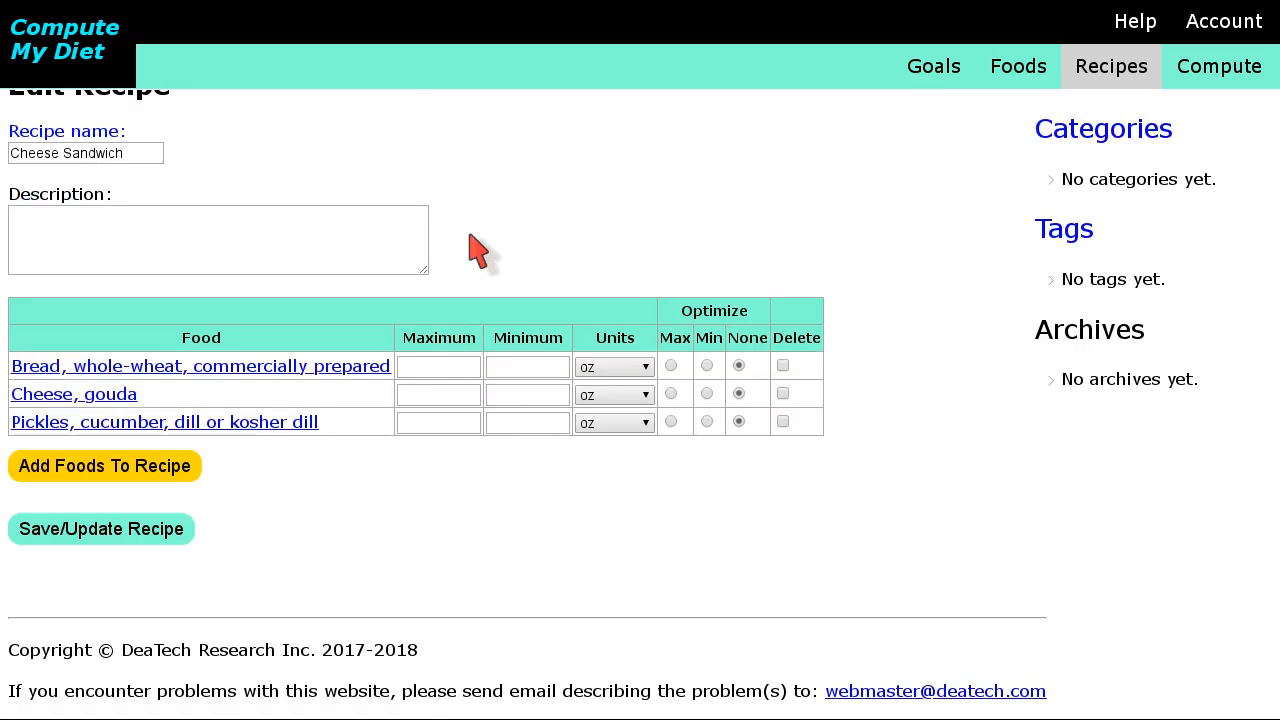
left_click(645, 366)
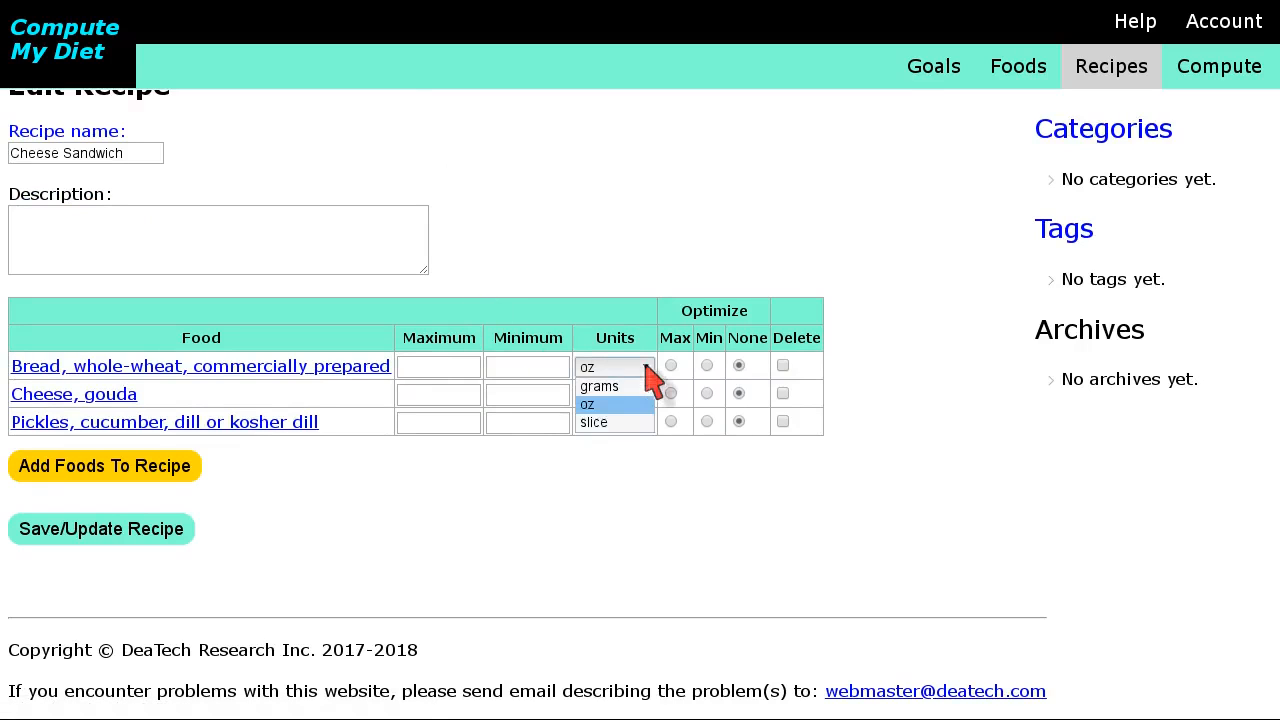
left_click(615, 422)
left_click(560, 369)
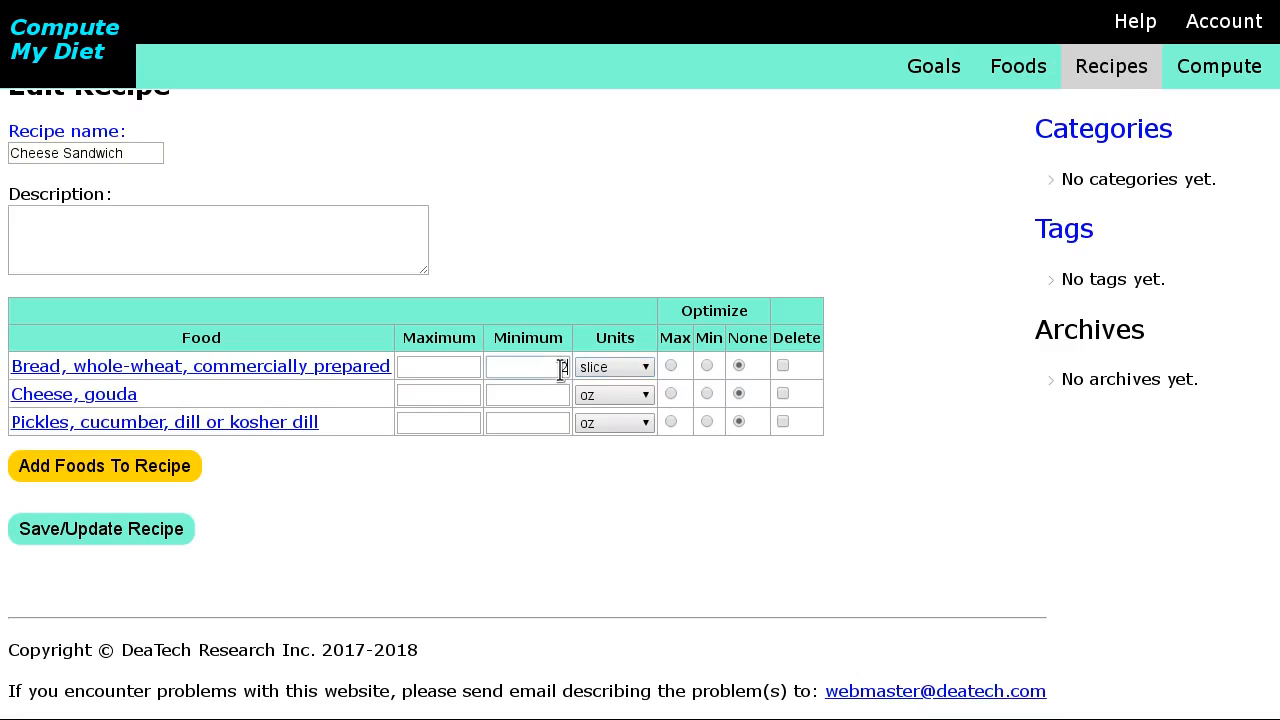
left_click(566, 393)
type("1")
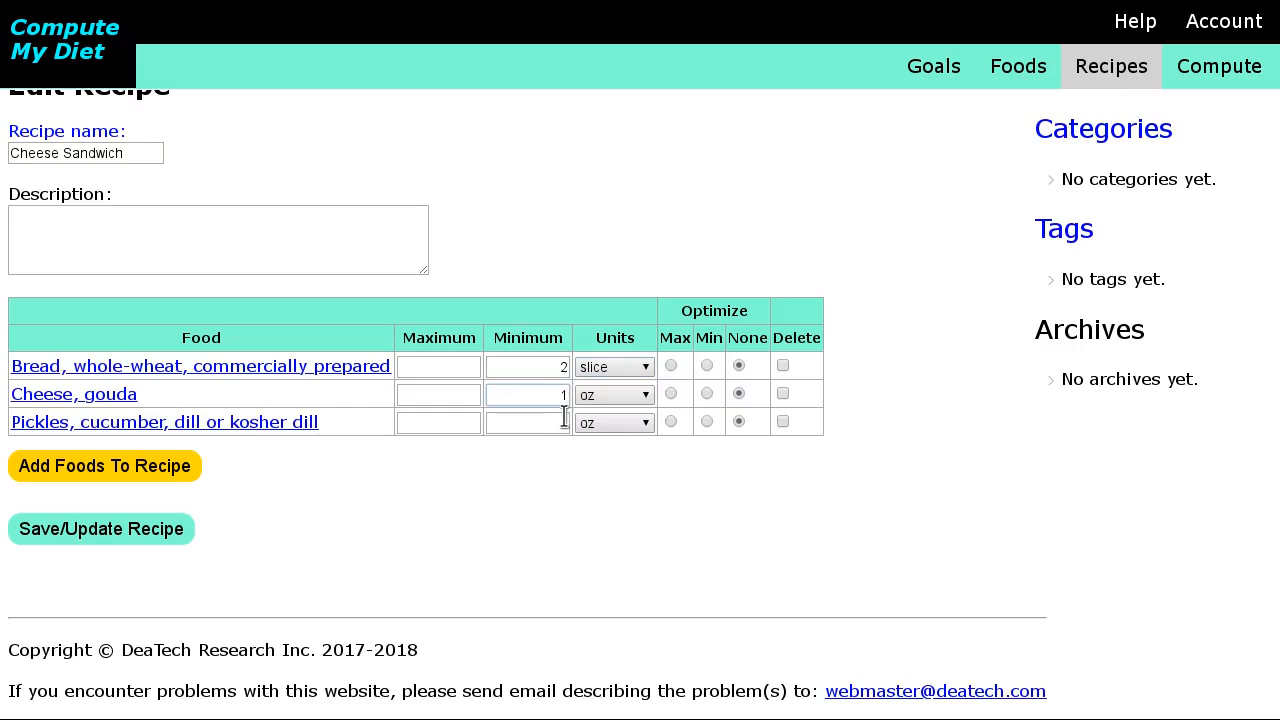
Set the minimum amount of pickles to 2 with the unit "spear, small" and save the recipe
left_click(564, 418)
type("2")
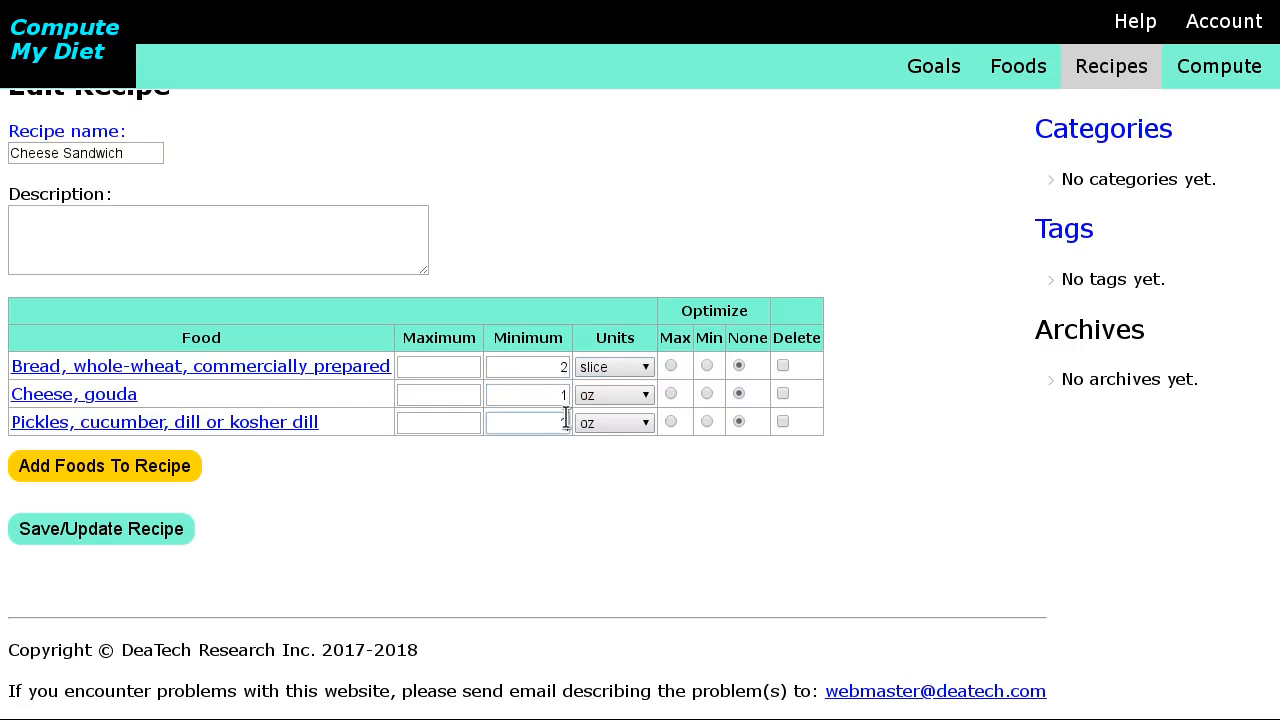
left_click(643, 424)
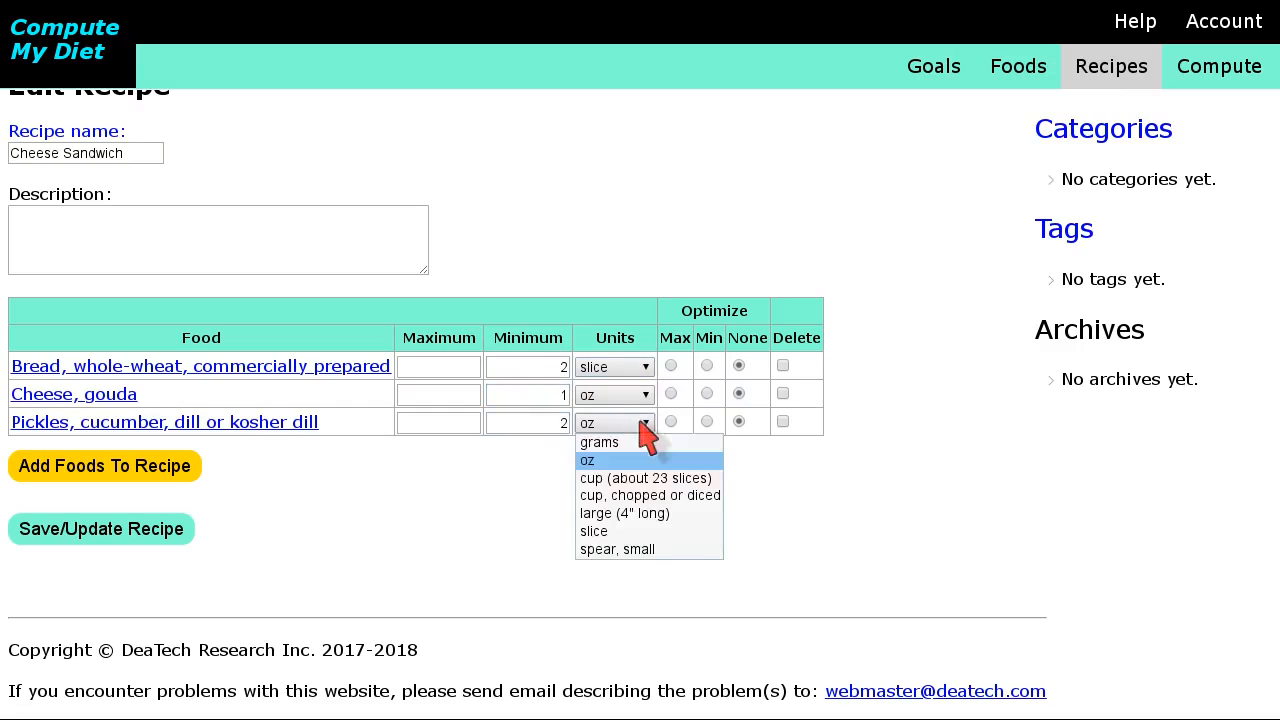
left_click(632, 548)
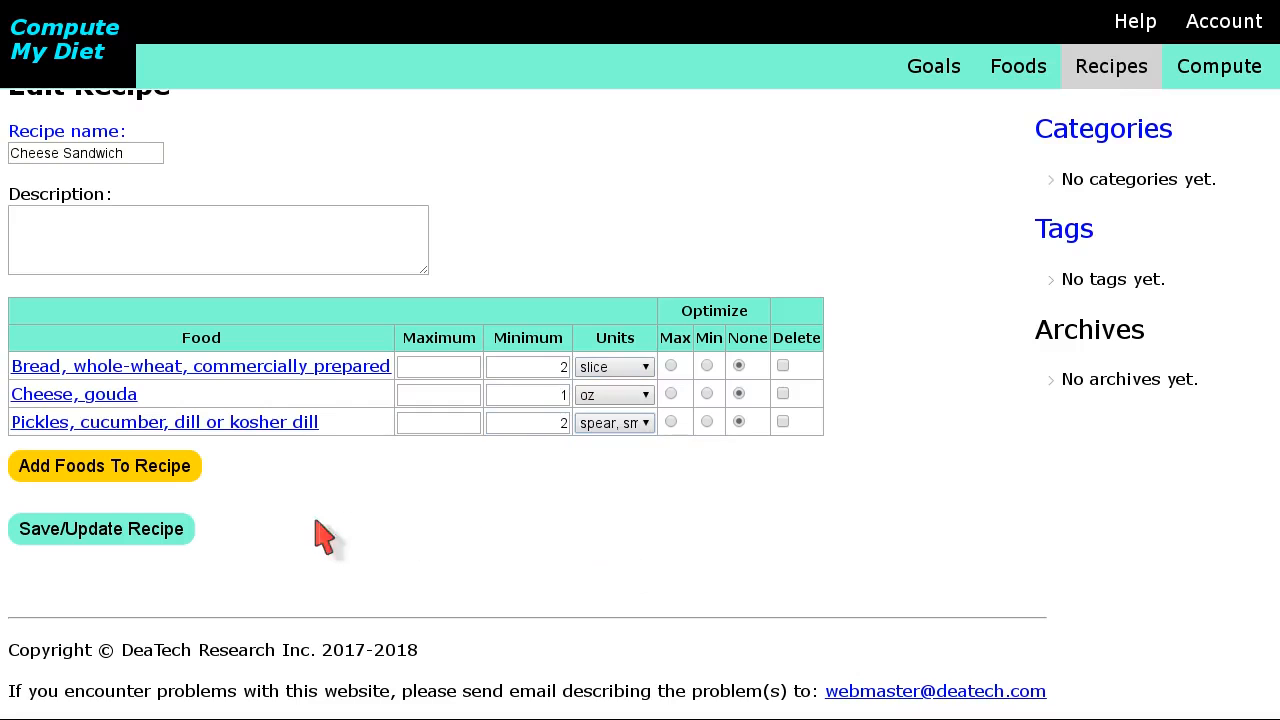
left_click(124, 546)
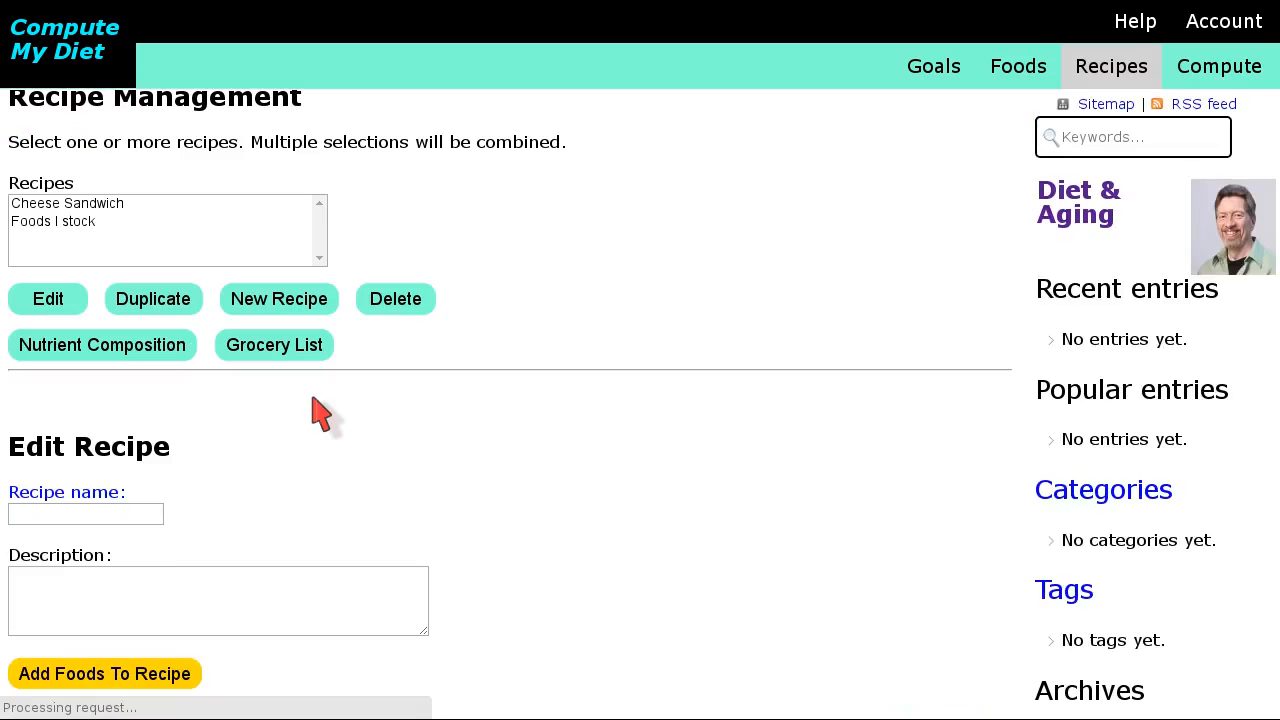
Name a new recipe "Foods I Stock", describe it as "Foods I buy regularly", and bring up its food selection list
scroll(320, 412, "down", 4)
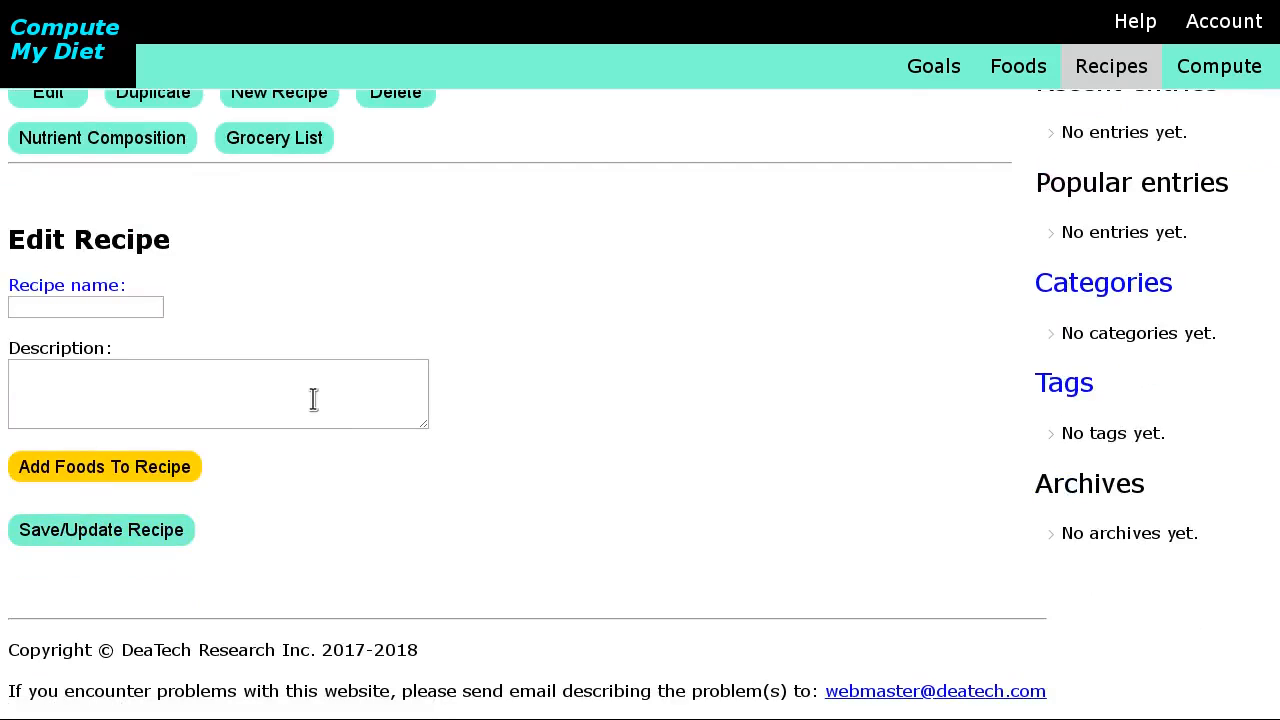
left_click(137, 310)
type("F")
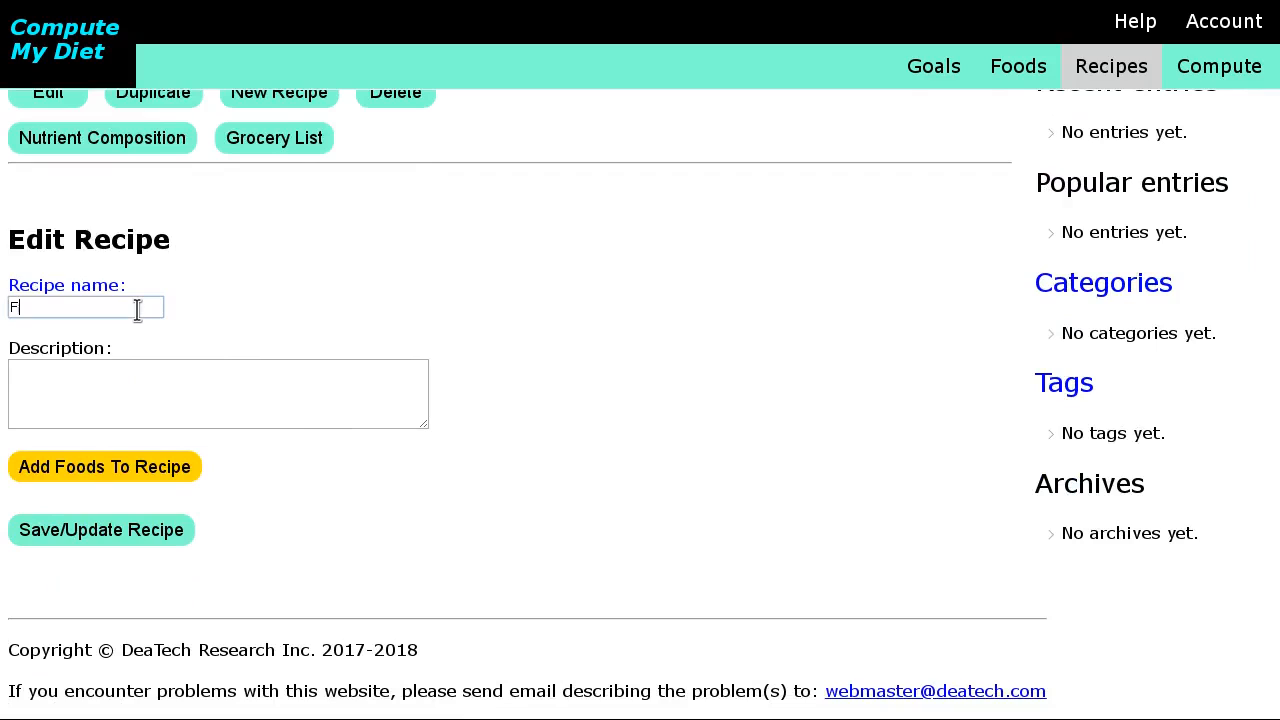
type("oods I s")
type("Stock")
left_click(113, 375)
type("Fo")
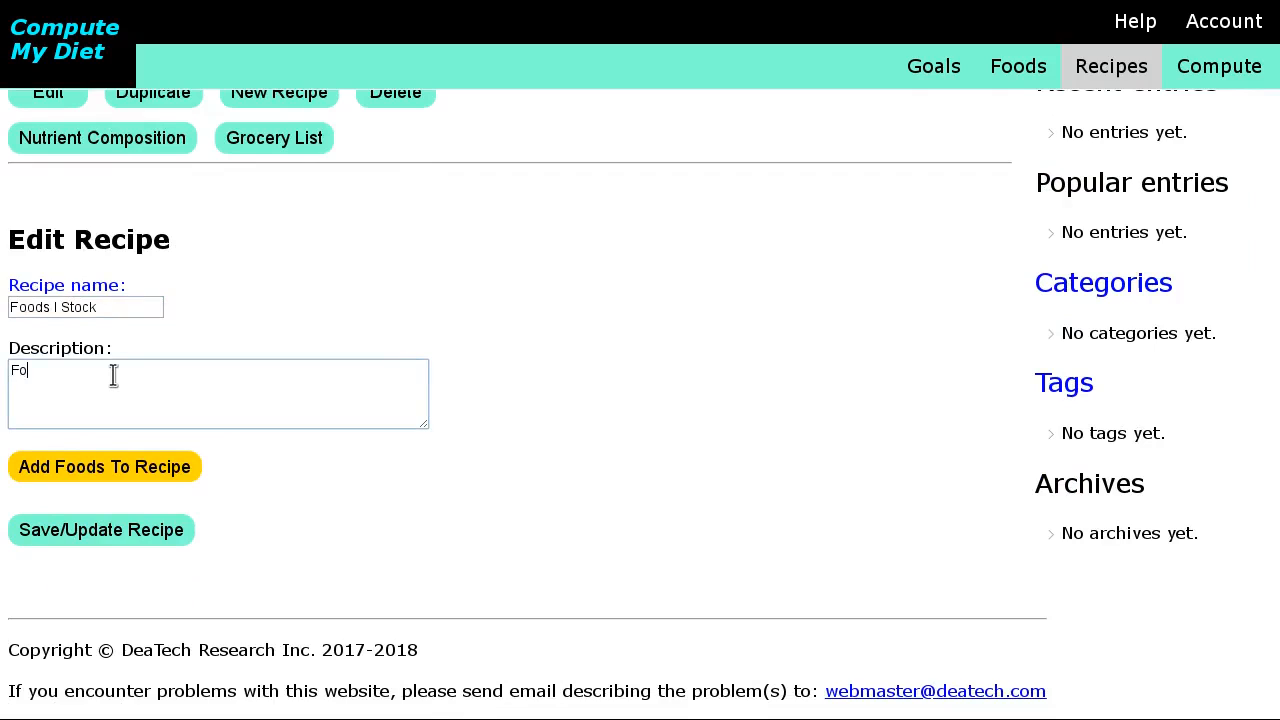
type("ods I buy regularly")
left_click(138, 474)
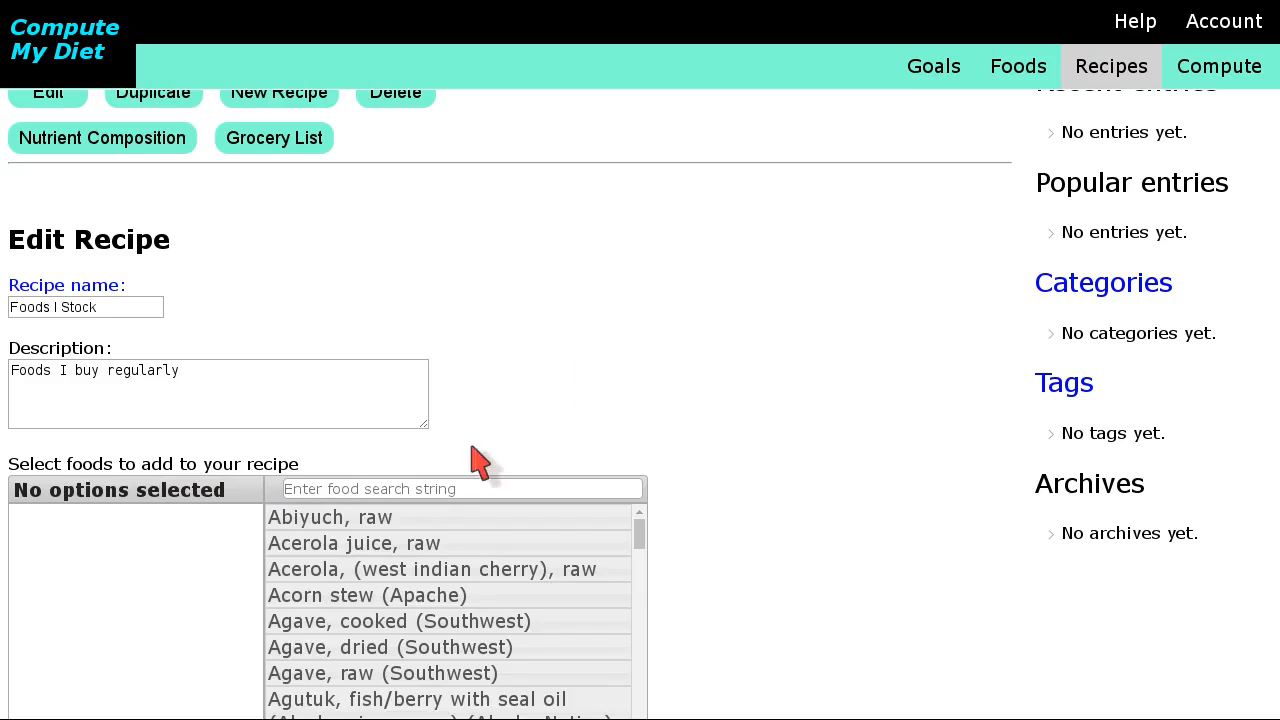
Search the food list for "lentils" and add "Lentils, mature seeds, cooked, boiled, without salt" to the recipe
scroll(520, 460, "down", 5)
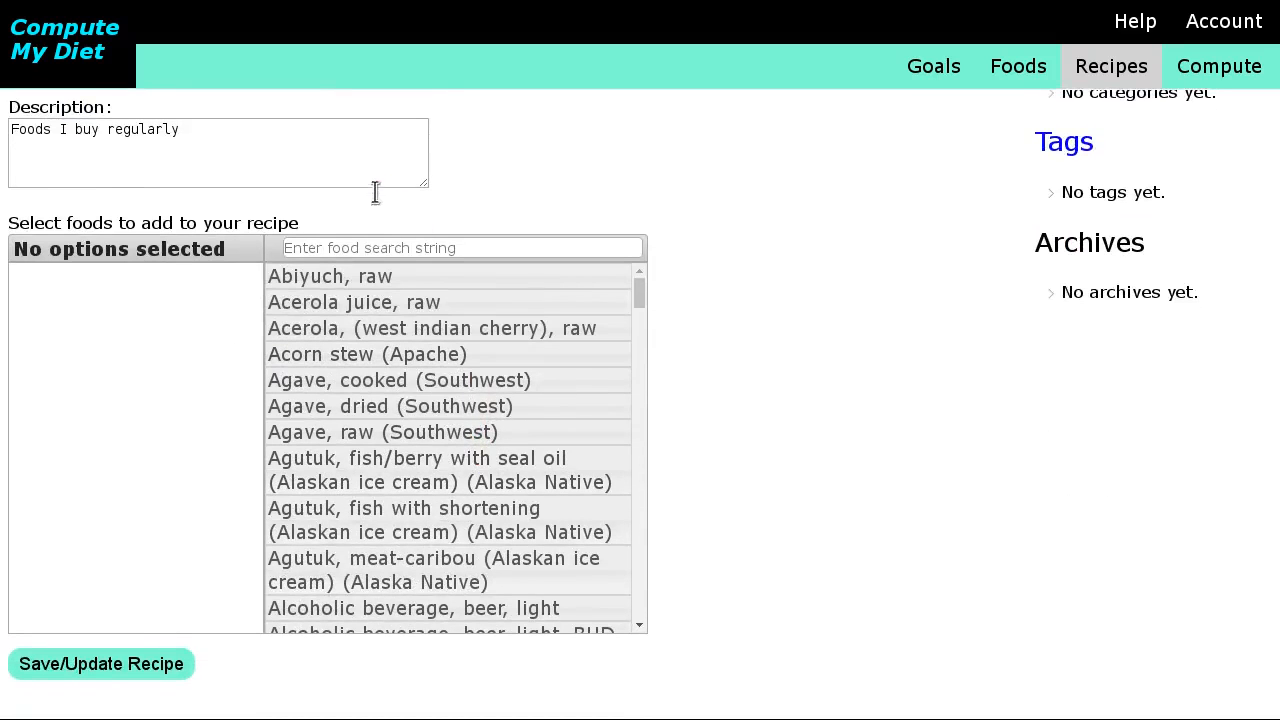
left_click(370, 245)
type("lentils")
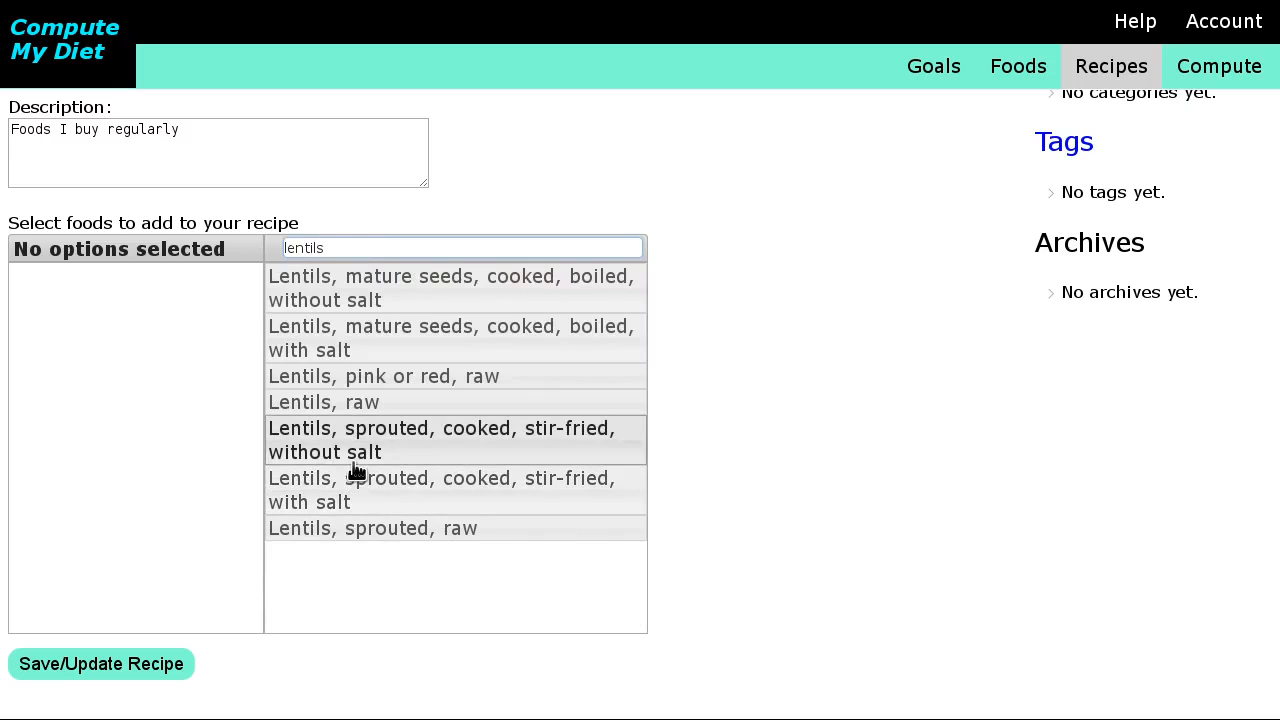
left_click(369, 300)
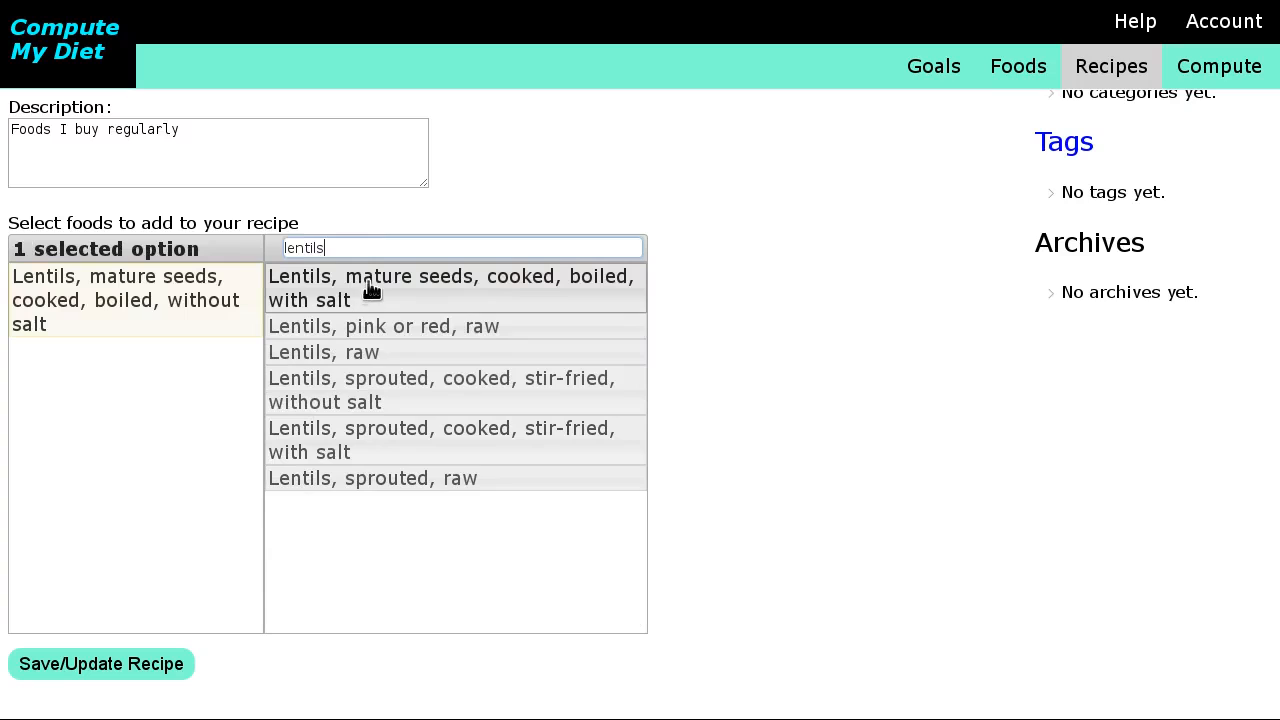
Replace the food search with "wild rice" and add "Wild rice, cooked" to the recipe
key("BackSpace")
key("BackSpace")
key("BackSpace")
key("BackSpace")
key("BackSpace")
key("BackSpace")
key("BackSpace")
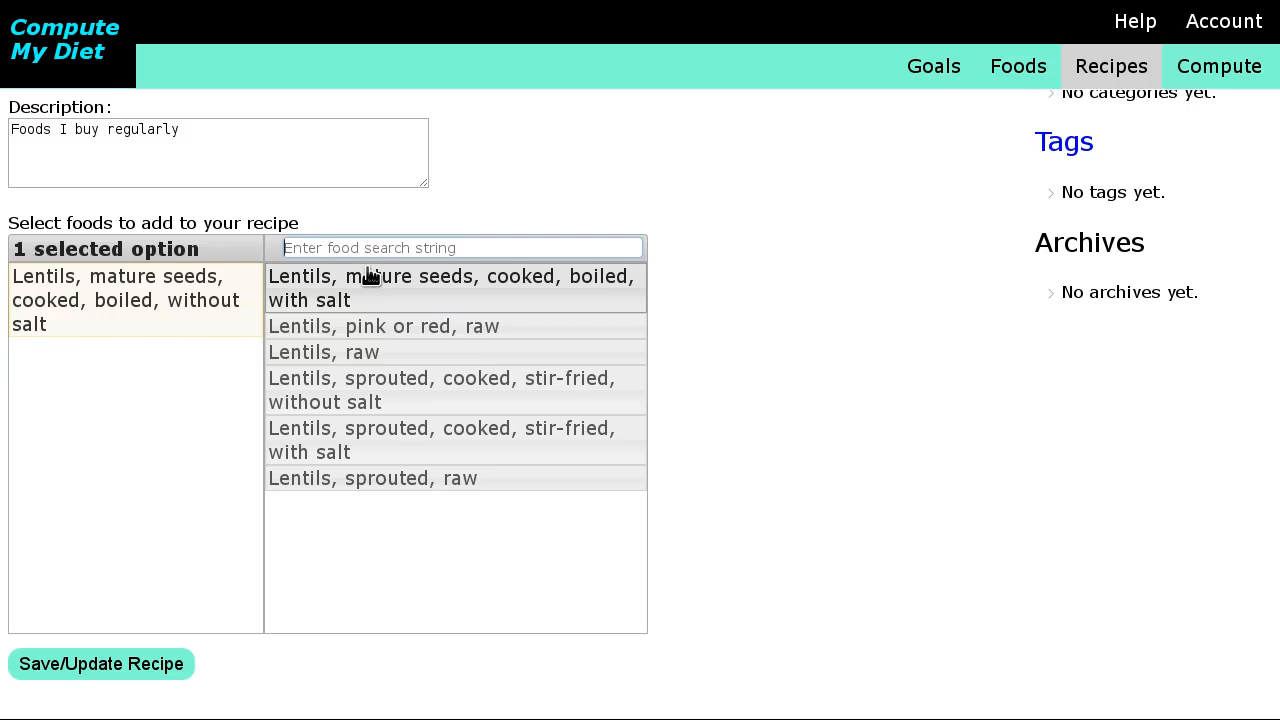
type("wild rice")
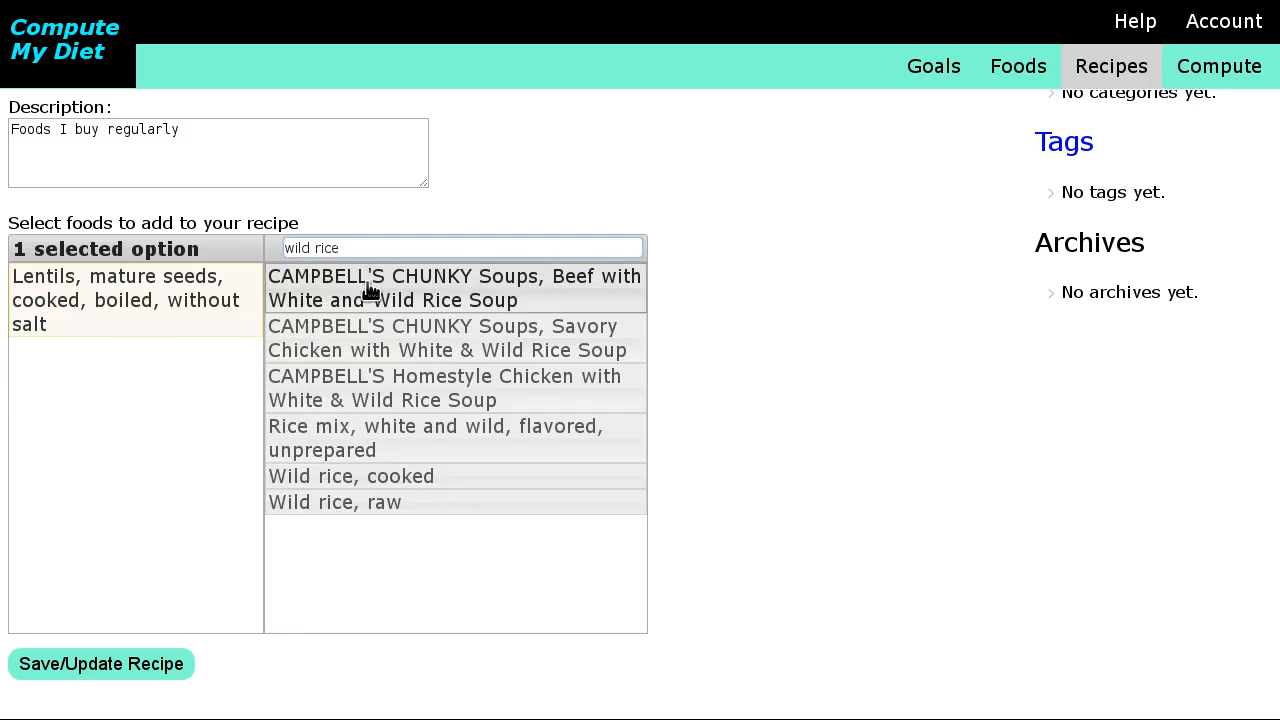
left_click(364, 478)
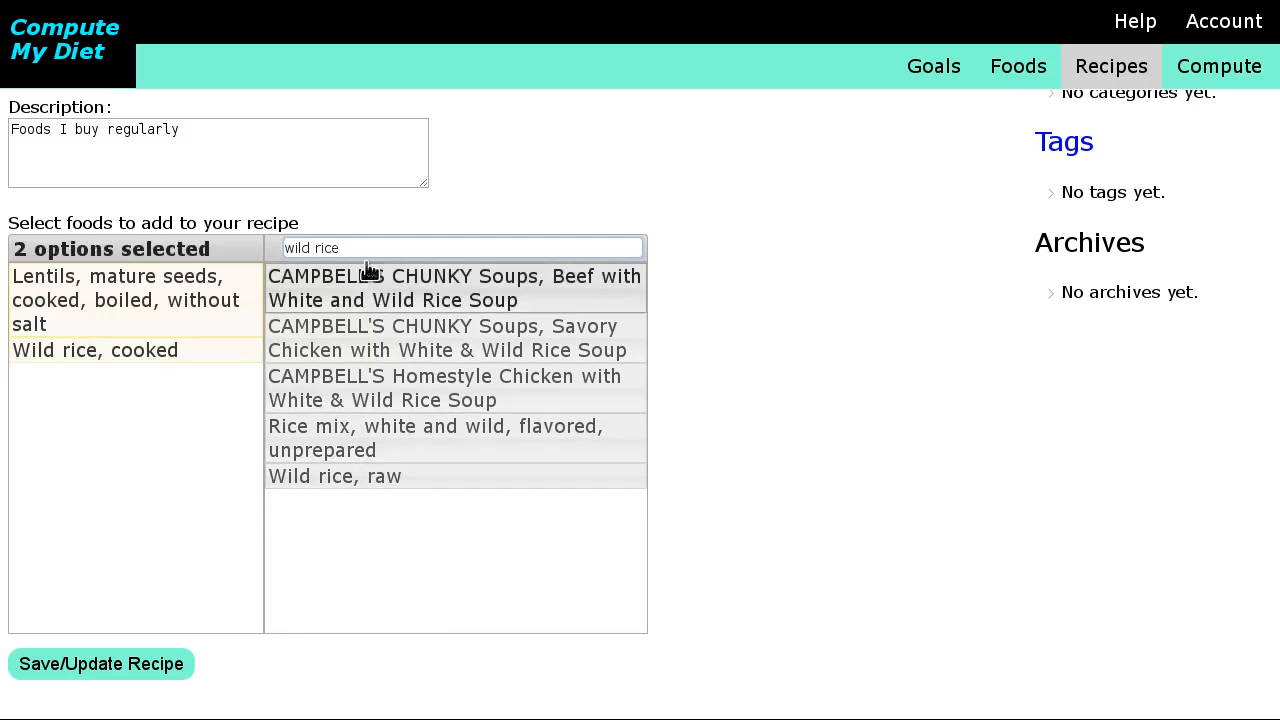
Search the food list for "raisins" instead and add "Raisins, seedless" to the recipe
key("BackSpace")
key("BackSpace")
key("BackSpace")
key("BackSpace")
key("BackSpace")
key("BackSpace")
key("BackSpace")
key("BackSpace")
key("BackSpace")
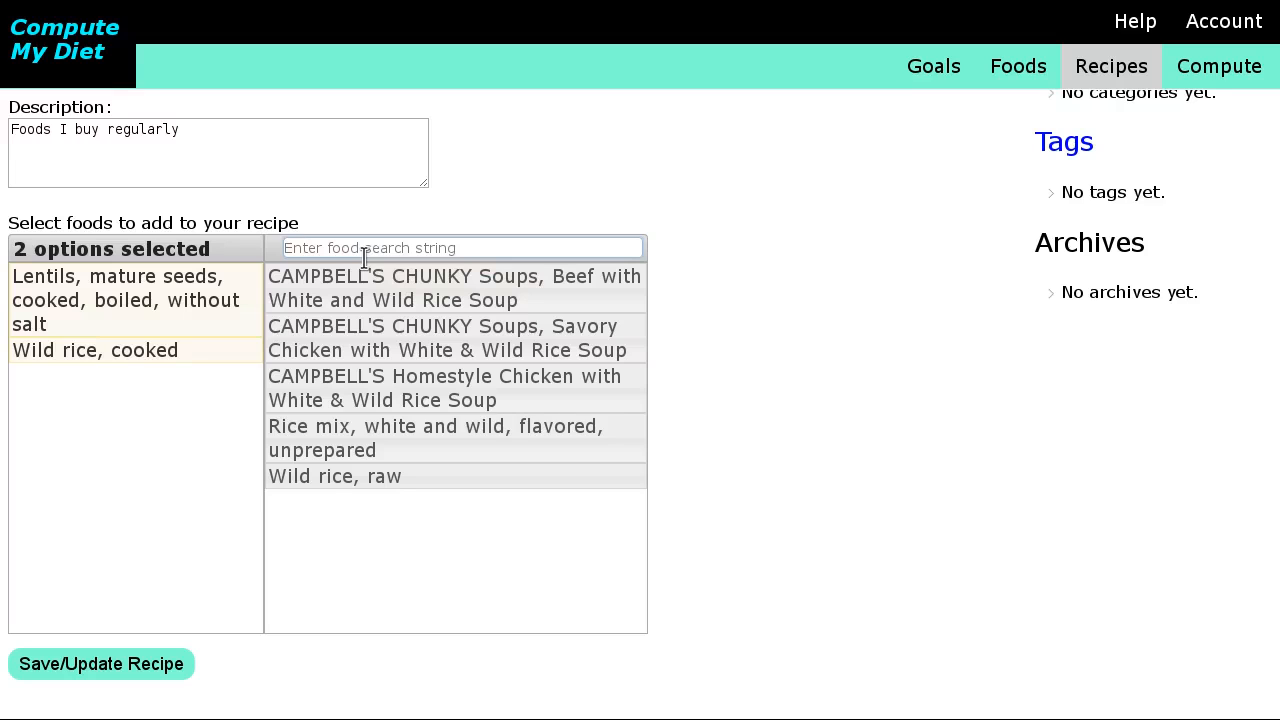
type("raisins")
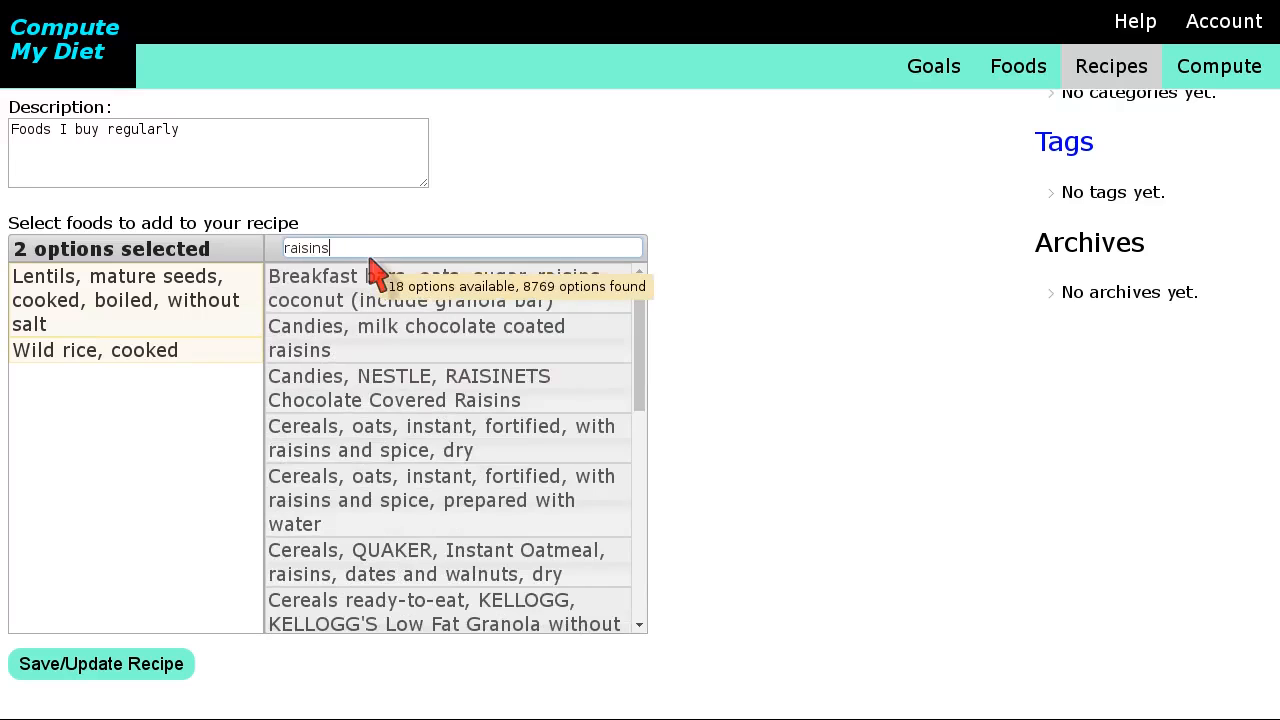
left_click_drag(646, 334, 600, 560)
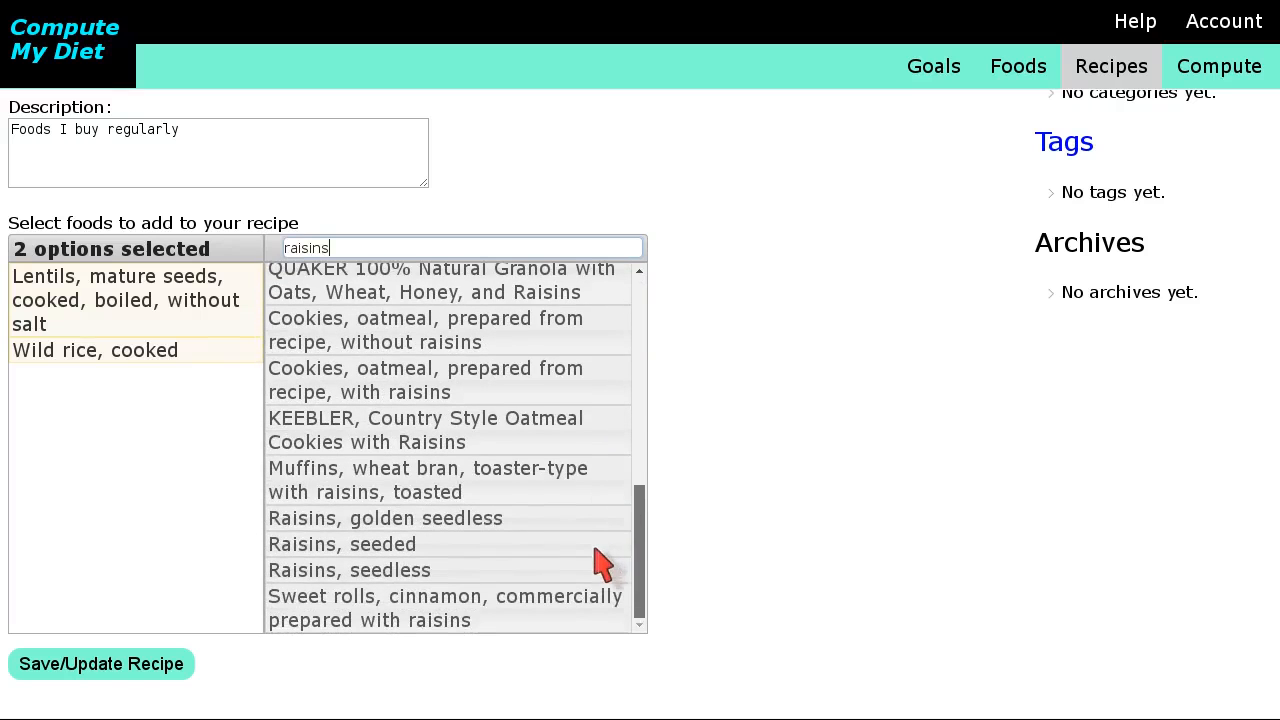
left_click(288, 572)
Search the foods for "salt table", add "Salt, table", and save the Foods I Stock recipe
left_click(351, 240)
key("BackSpace")
key("BackSpace")
key("BackSpace")
key("BackSpace")
key("BackSpace")
key("BackSpace")
key("BackSpace")
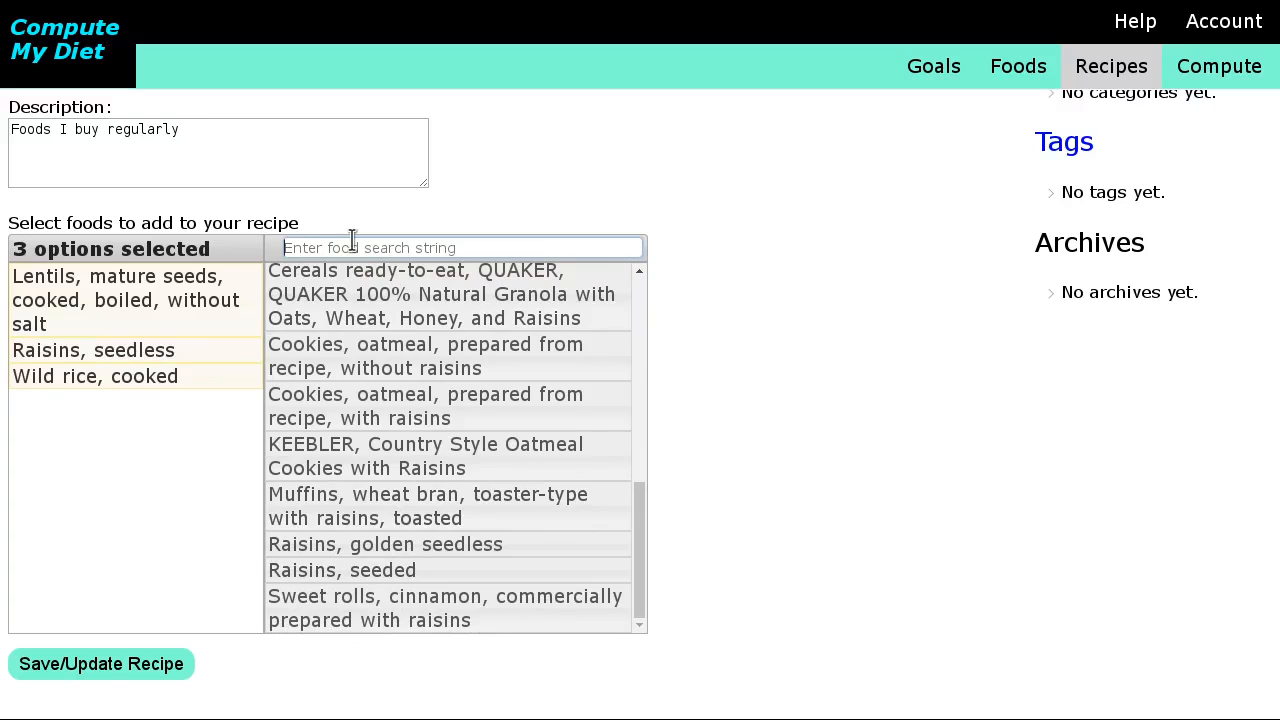
type("salt")
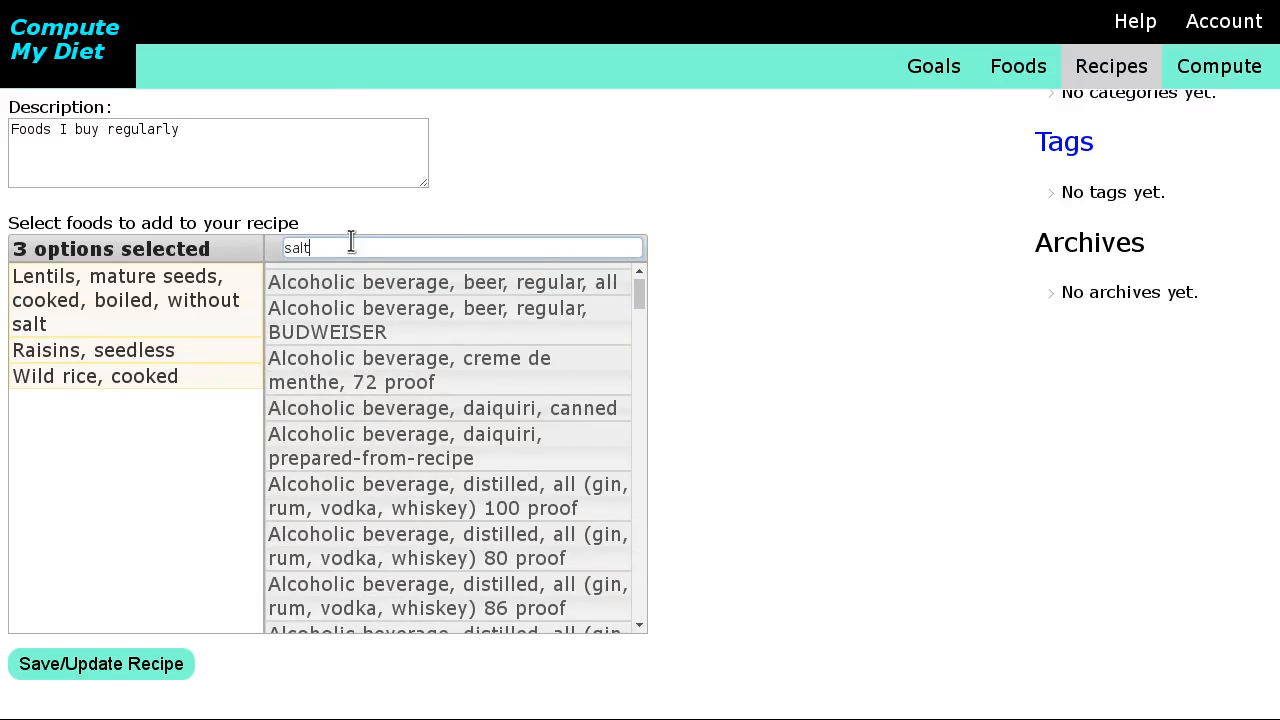
type(" table")
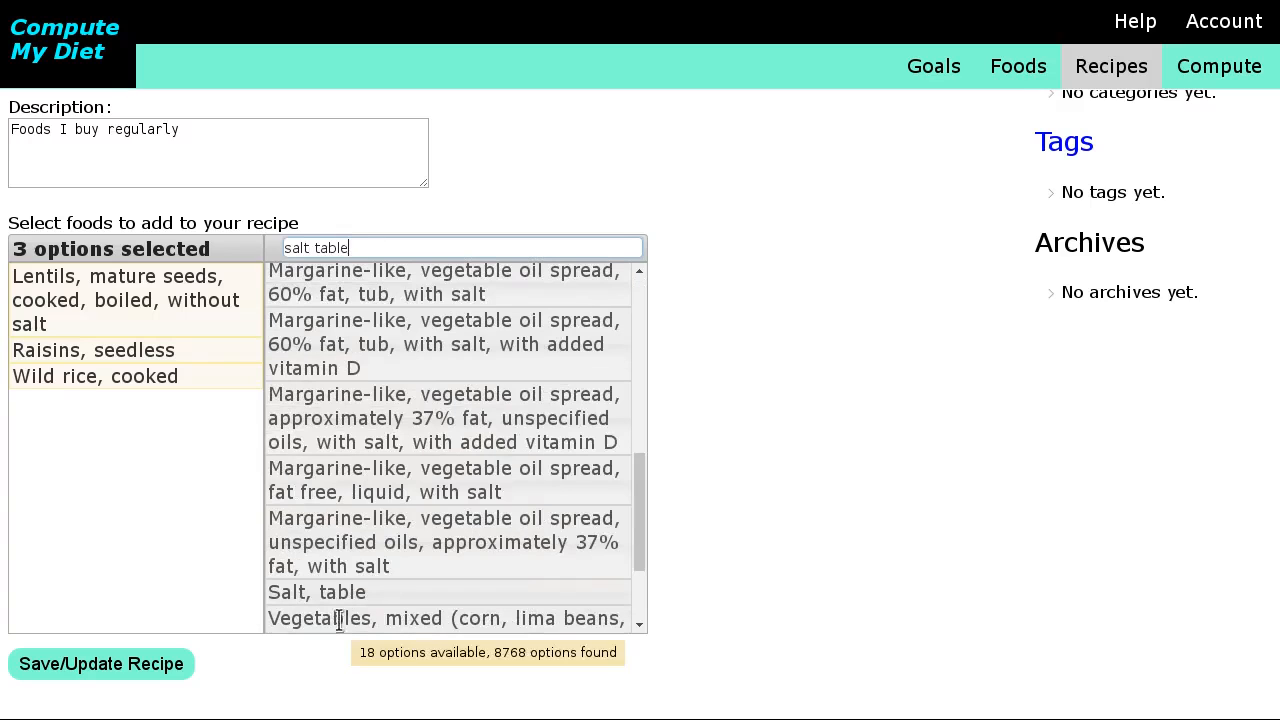
left_click(335, 596)
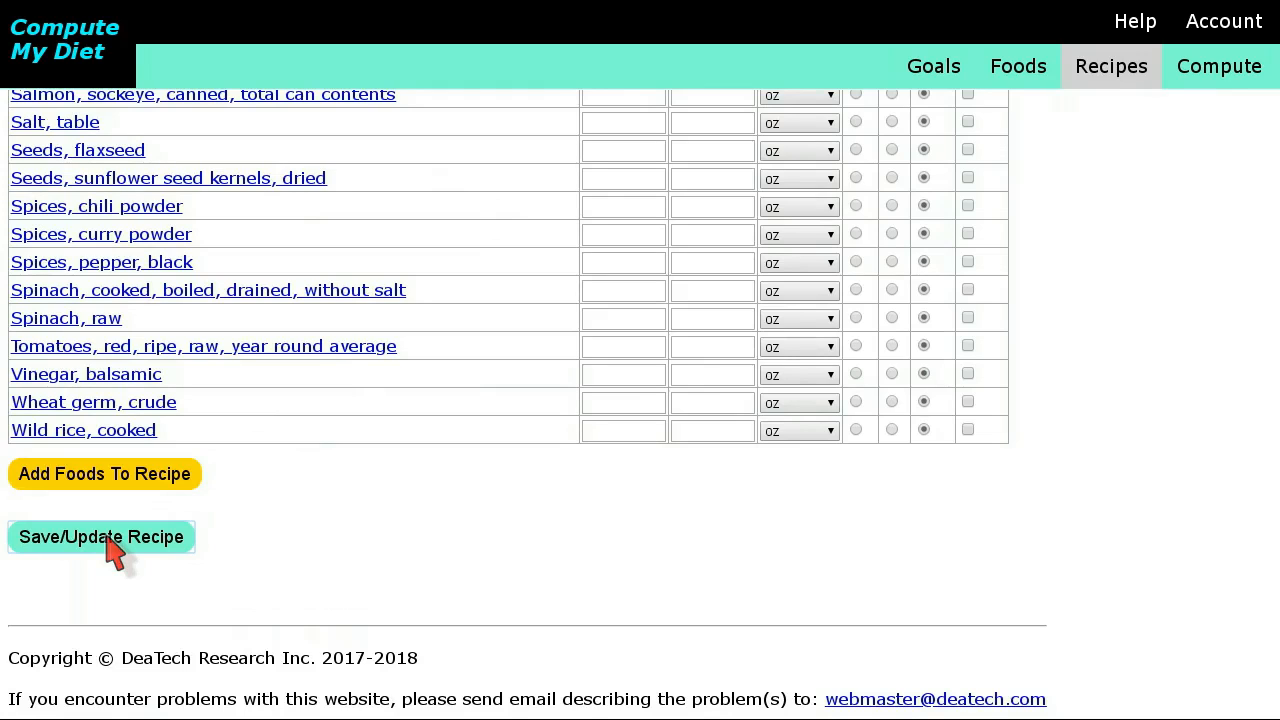
left_click(108, 543)
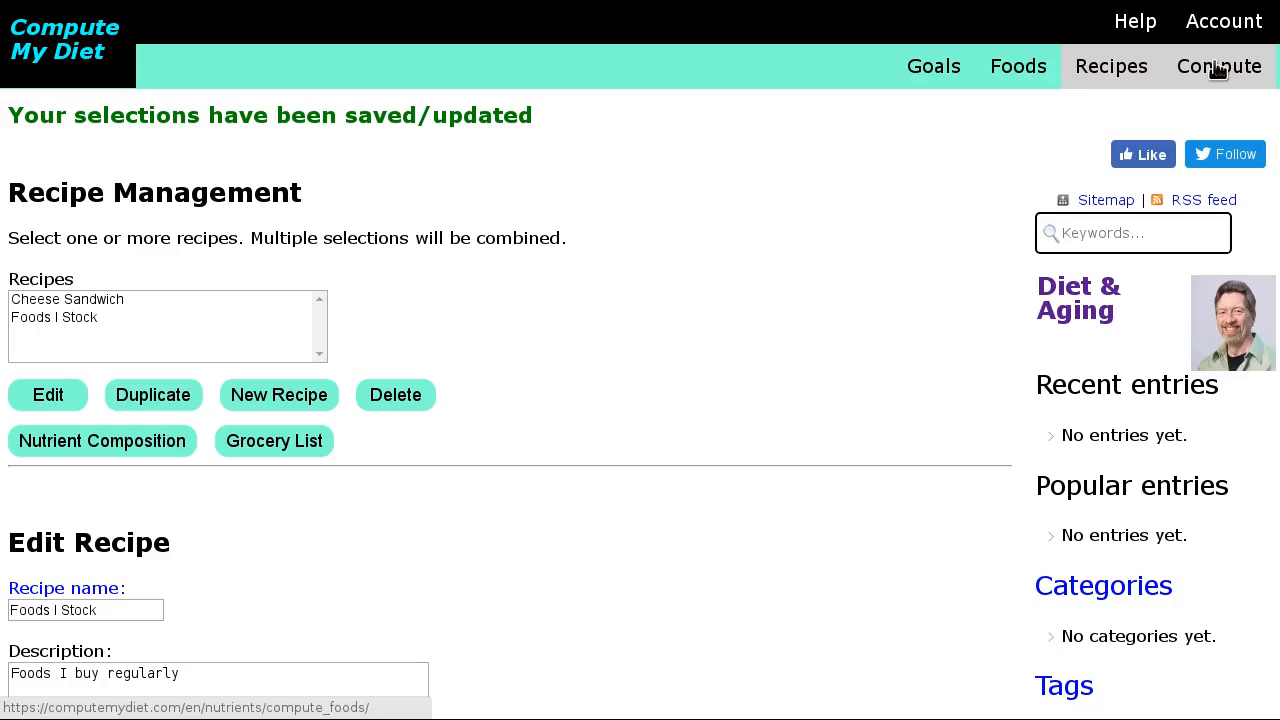
Begin a new computation with the Weight loss nutrition goal and set the percentage of goals to 50
left_click(1218, 68)
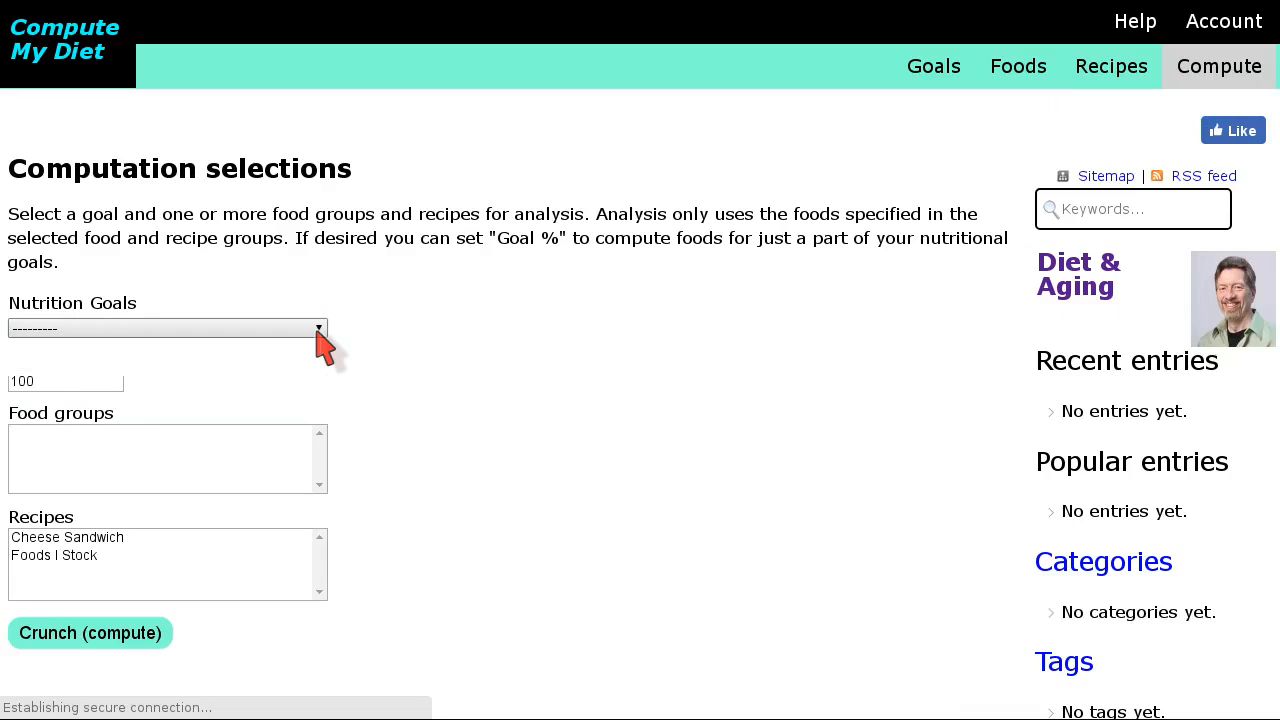
left_click(318, 334)
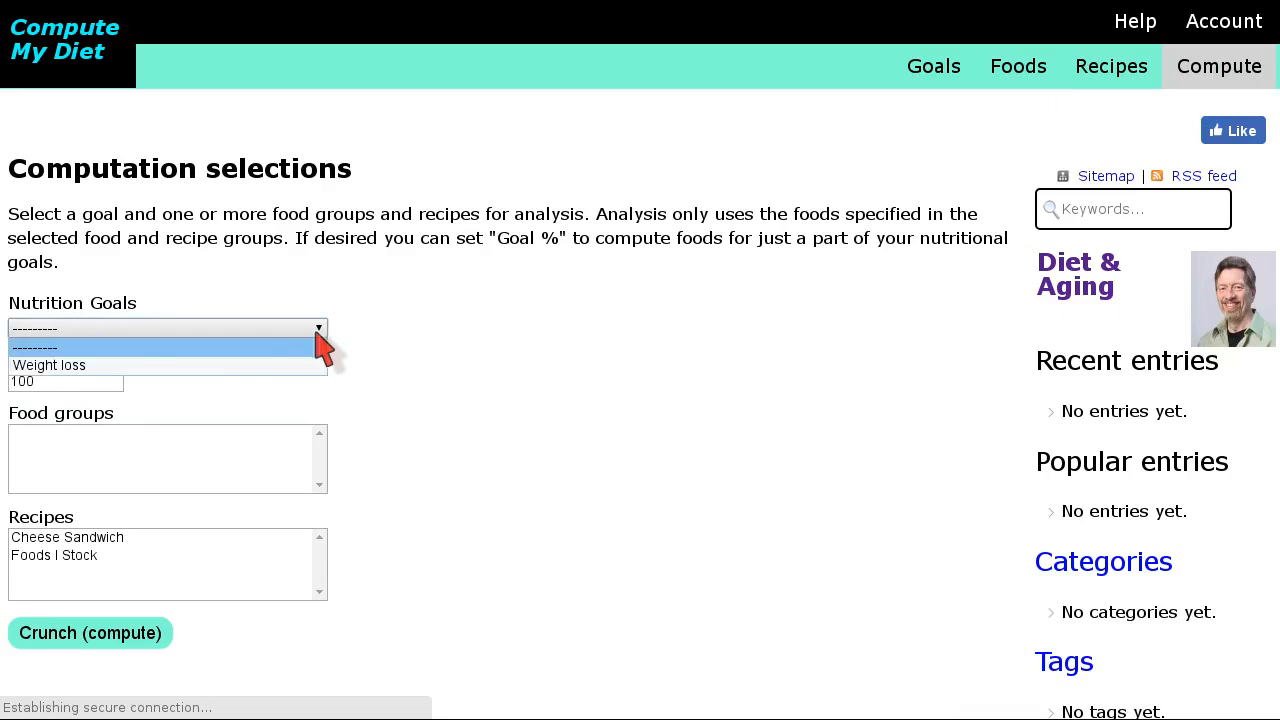
left_click(113, 370)
left_click(48, 380)
key("BackSpace")
key("BackSpace")
type("50")
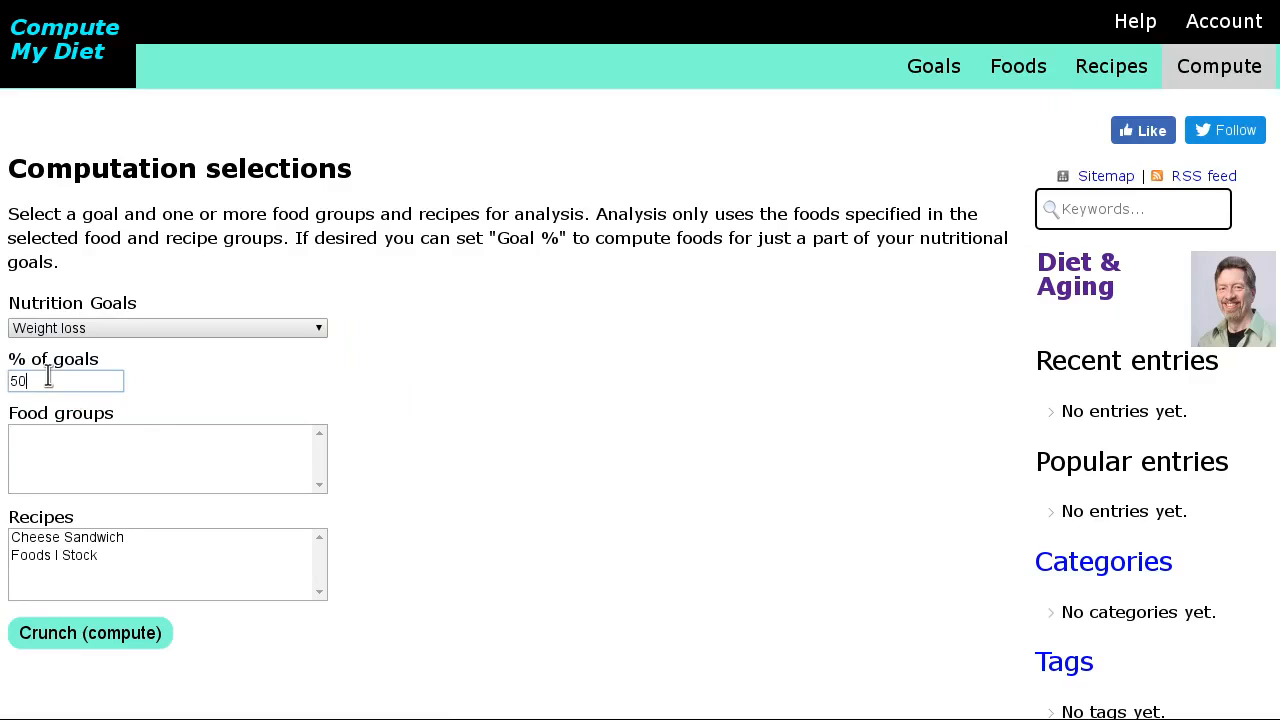
Select both the Cheese Sandwich and Foods I Stock recipes and run the computation
left_click(120, 539)
left_click(70, 556, "ctrl")
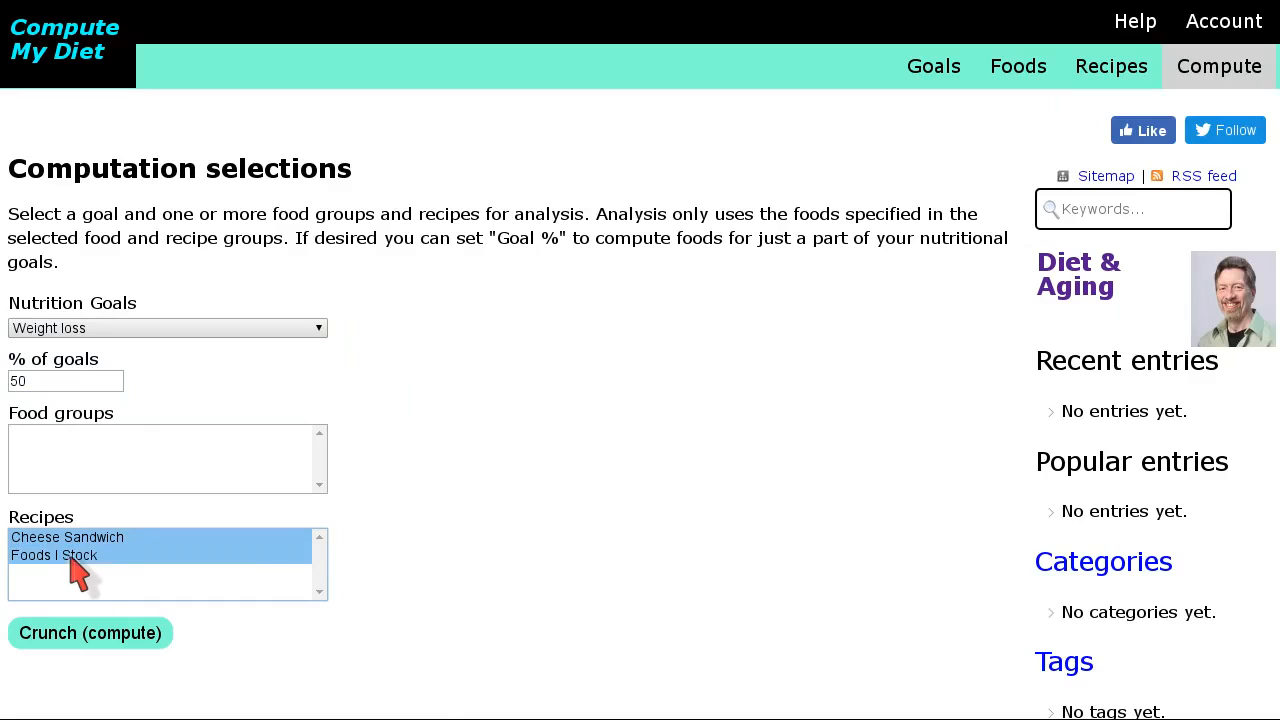
left_click(106, 630)
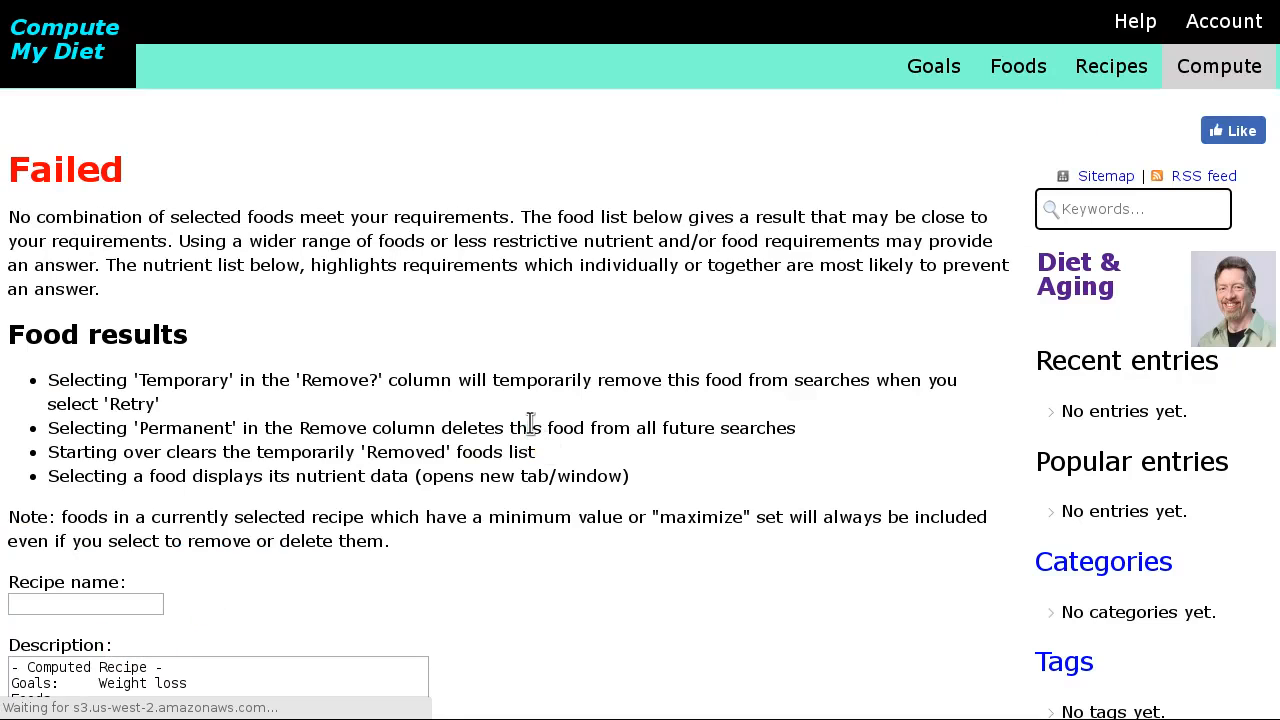
In the food results, set the black beans' maximum to 8 oz and the gouda cheese's minimum to 0.5 oz
scroll(530, 422, "down", 5)
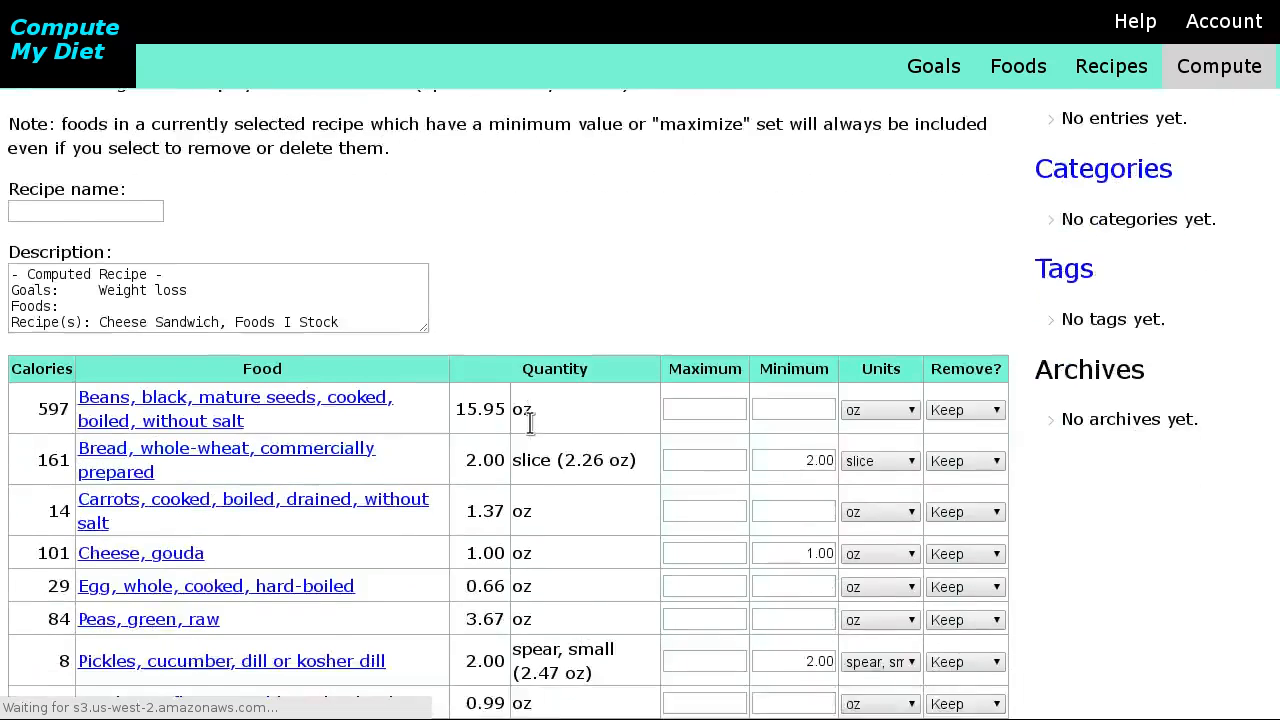
scroll(530, 422, "down", 1)
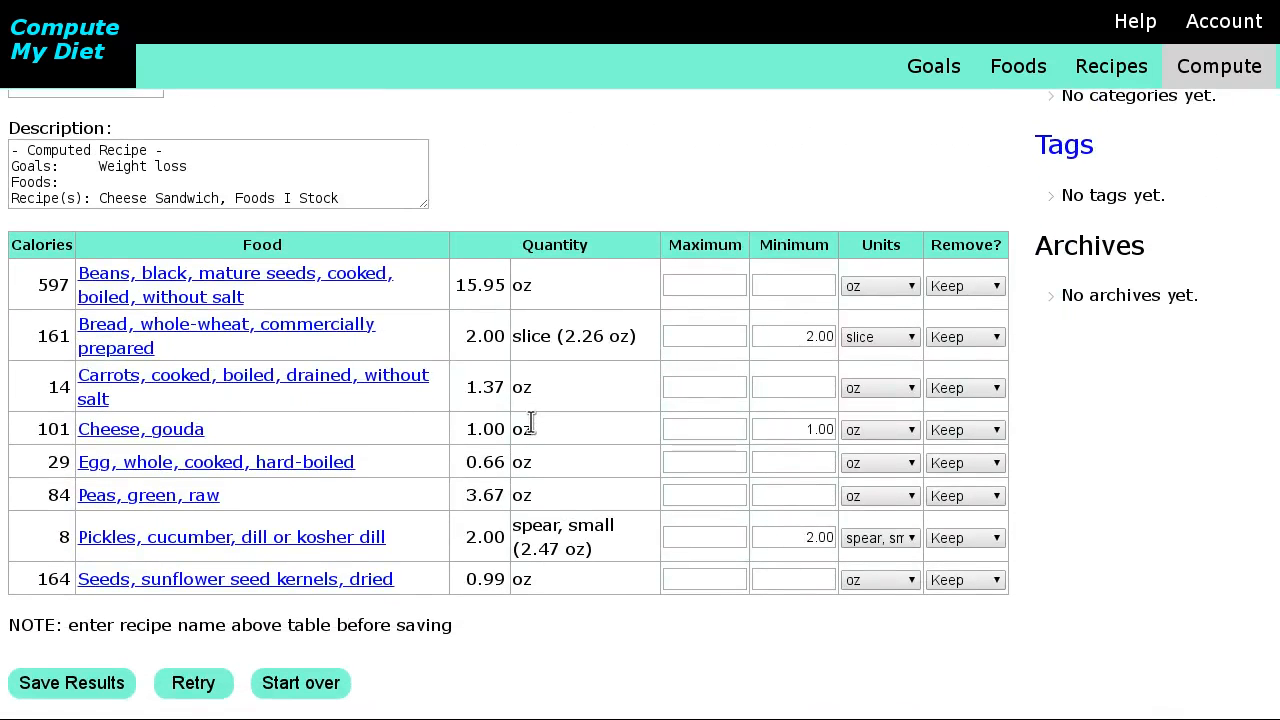
left_click(735, 279)
type("8")
left_click(834, 427)
key("BackSpace")
key("BackSpace")
key("BackSpace")
type("0.5")
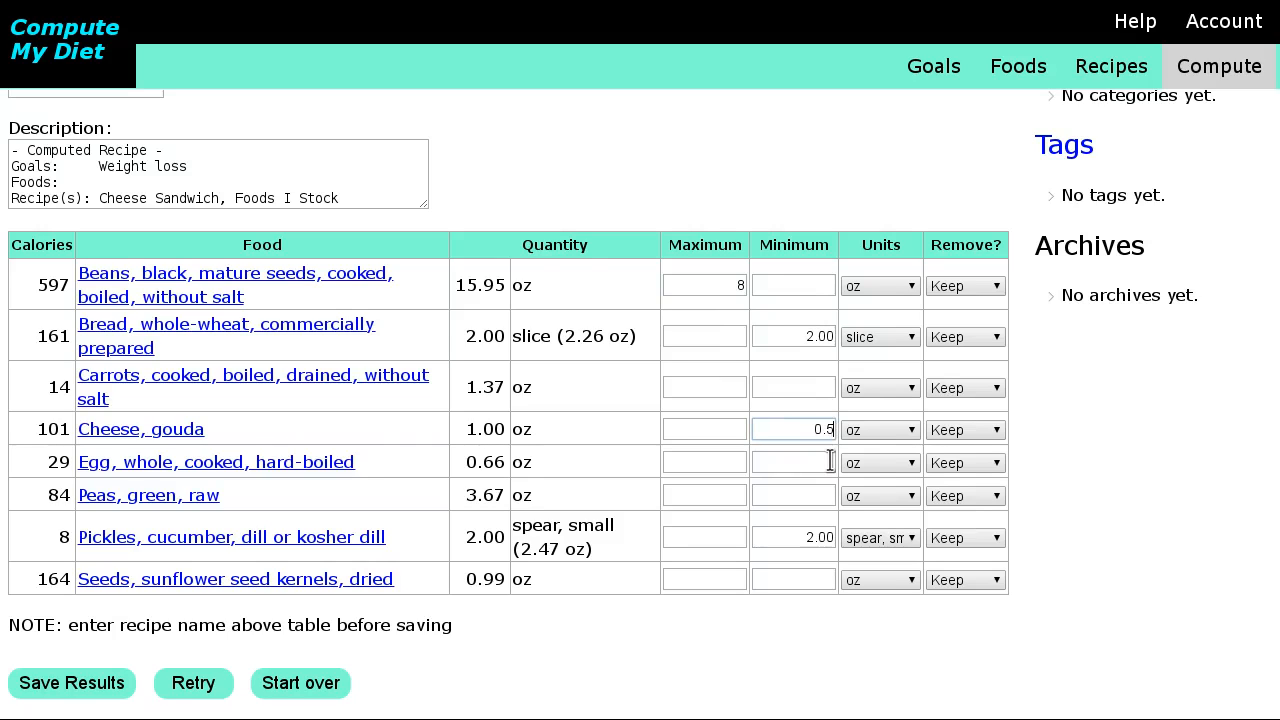
Set the whole-wheat bread's minimum to 1.00 slice and retry the computation
left_click(815, 336)
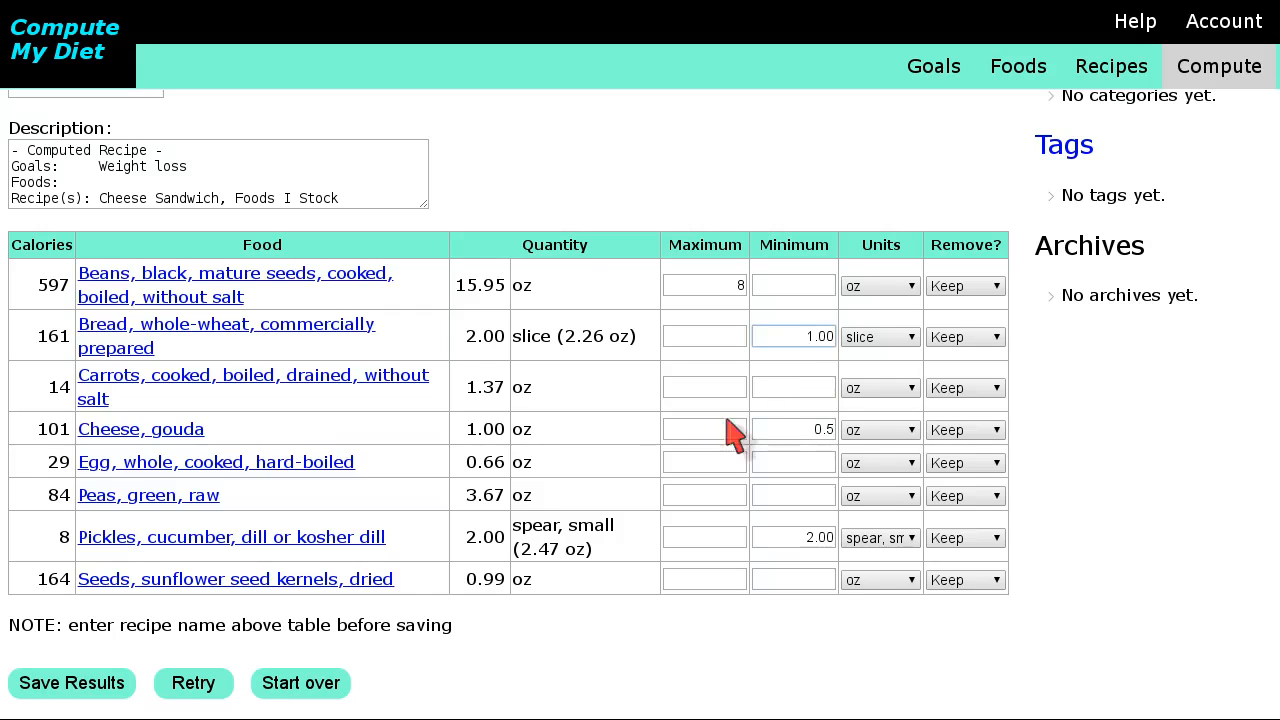
left_click(201, 676)
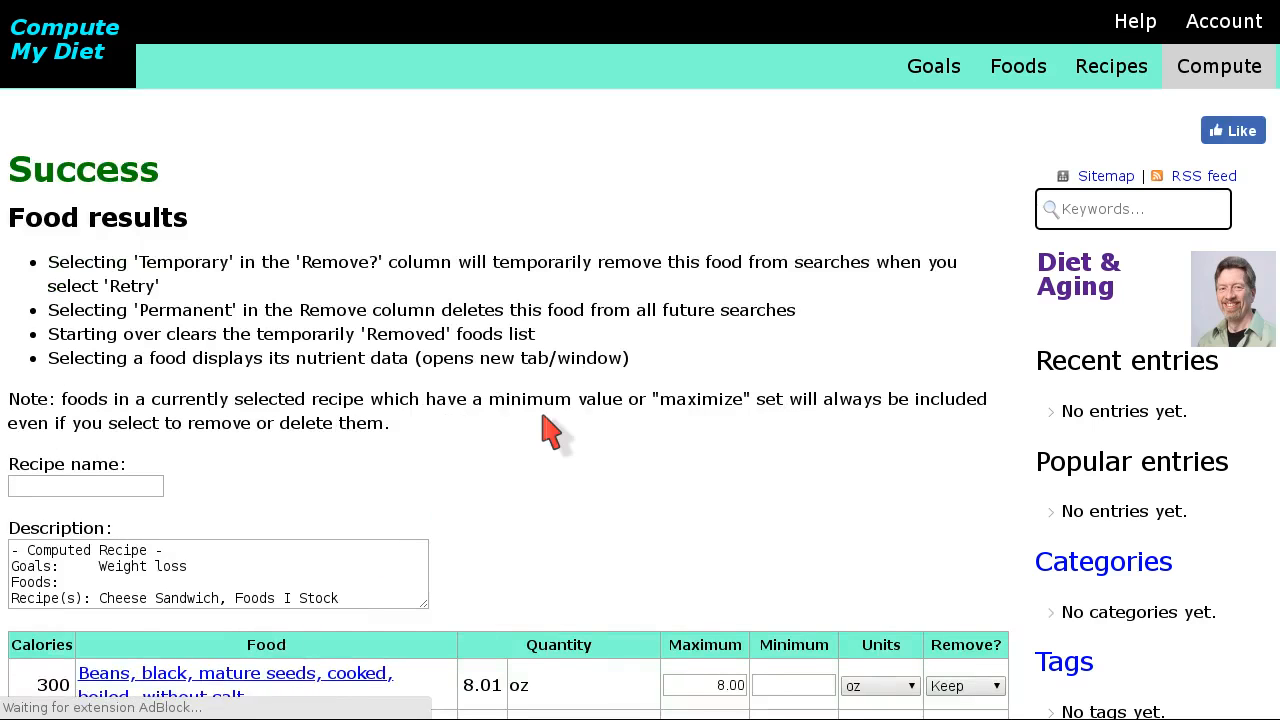
scroll(550, 430, "down", 5)
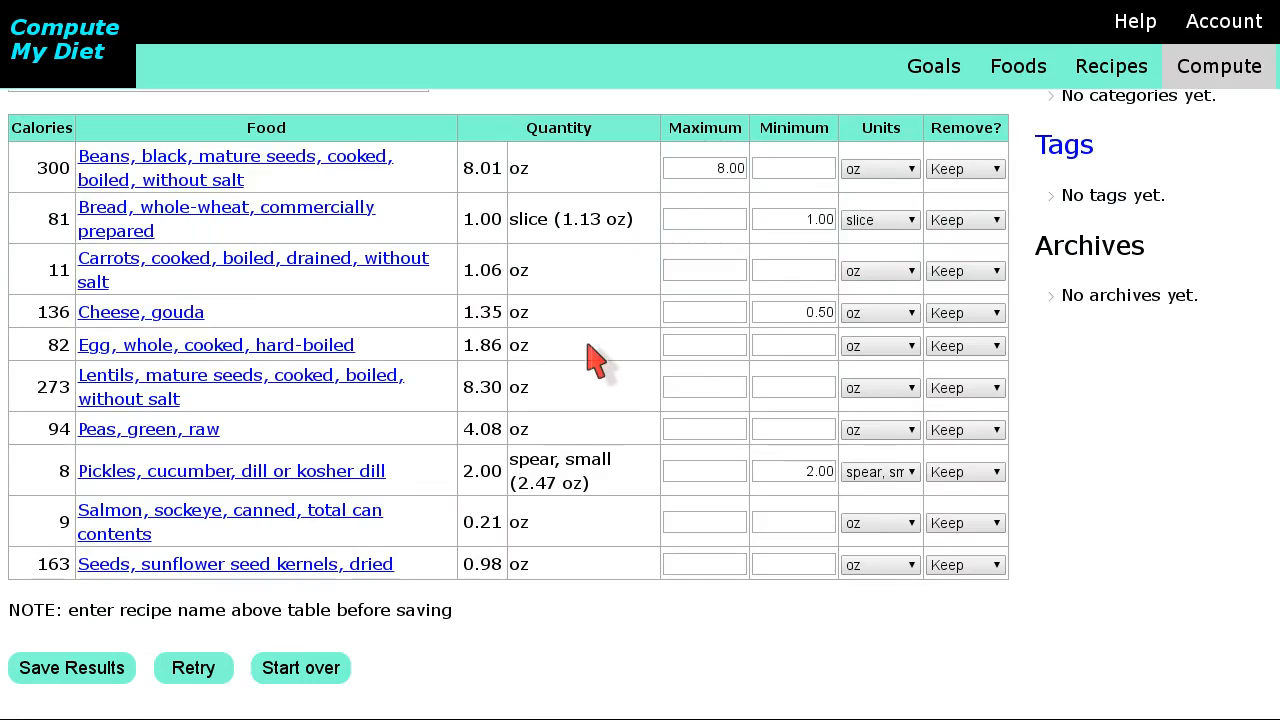
Name the computed recipe "My Lunch" and save the results
scroll(593, 358, "up", 5)
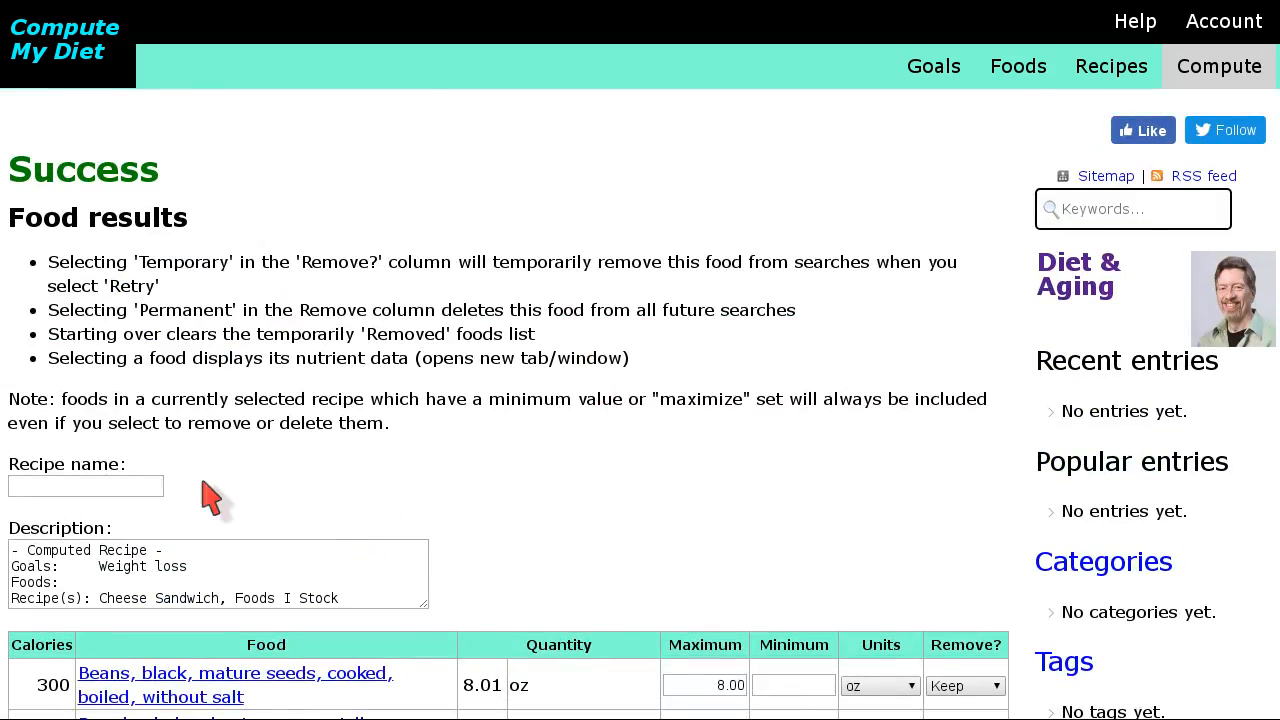
left_click(118, 480)
type("My Lunch")
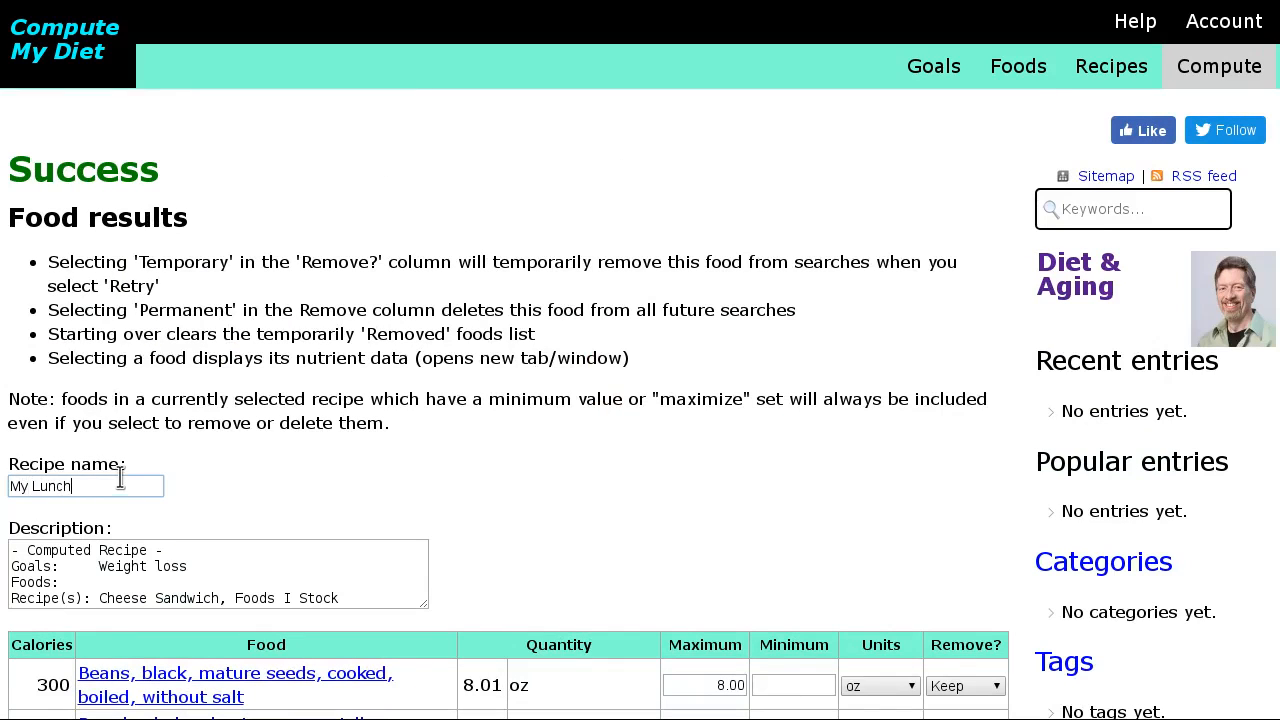
scroll(245, 478, "down", 3)
scroll(245, 478, "down", 6)
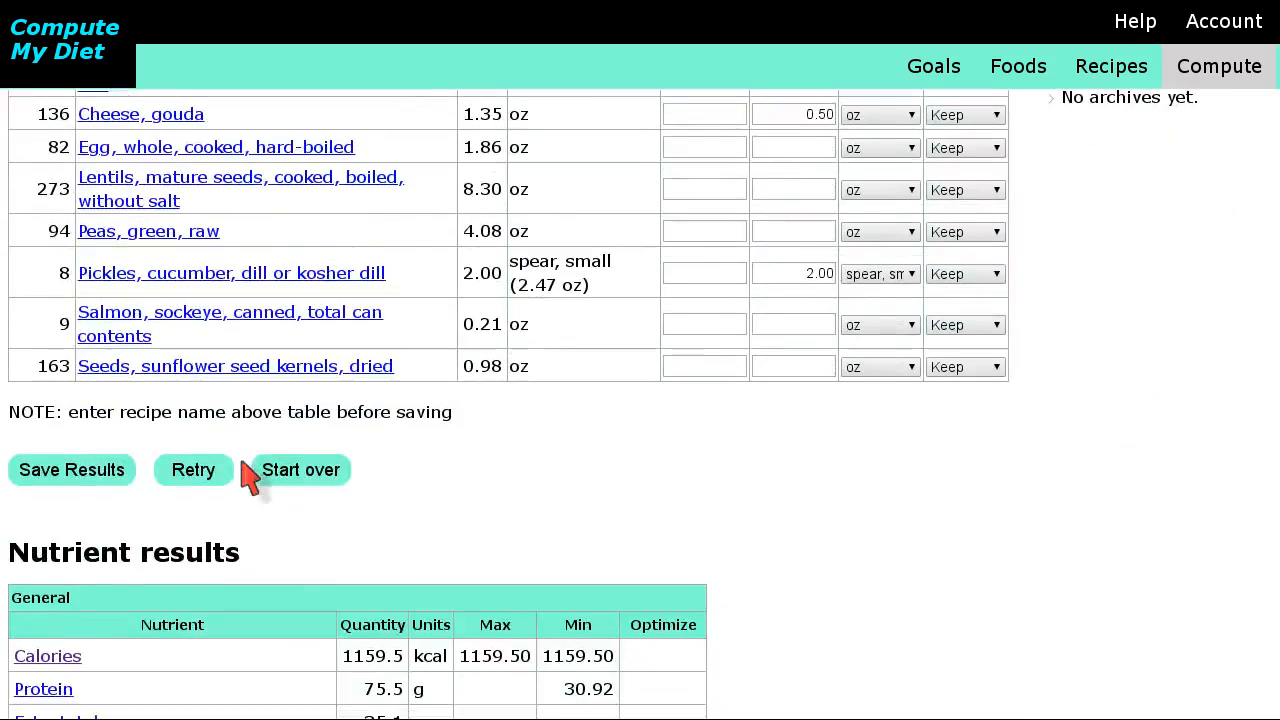
left_click(108, 488)
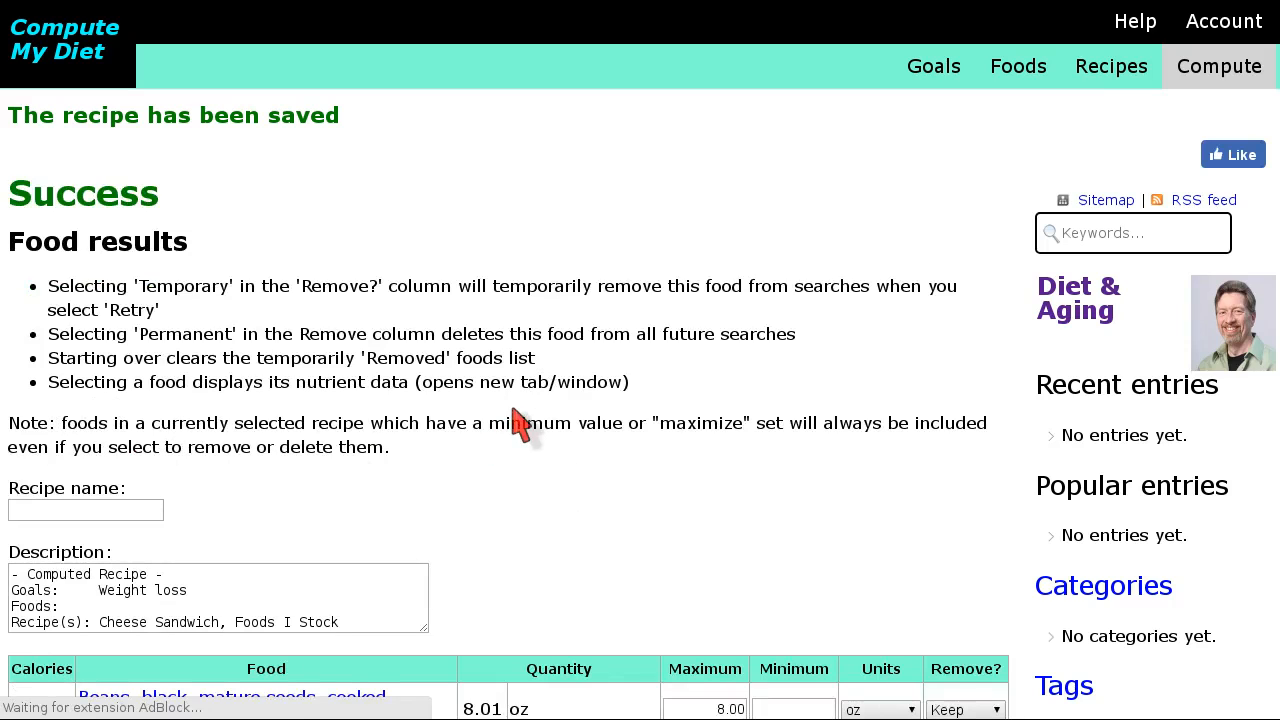
Open the maximum amount of the boiled lentils for editing in the food results
scroll(518, 420, "down", 6)
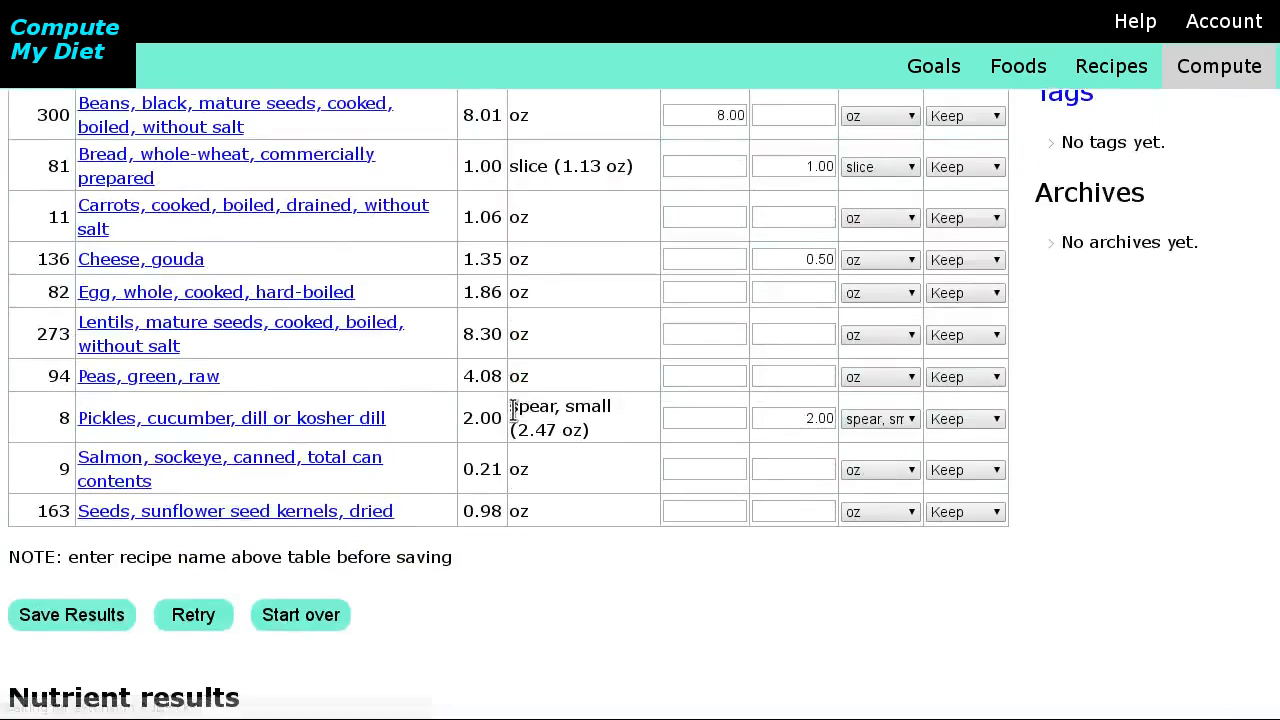
scroll(513, 410, "up", 1)
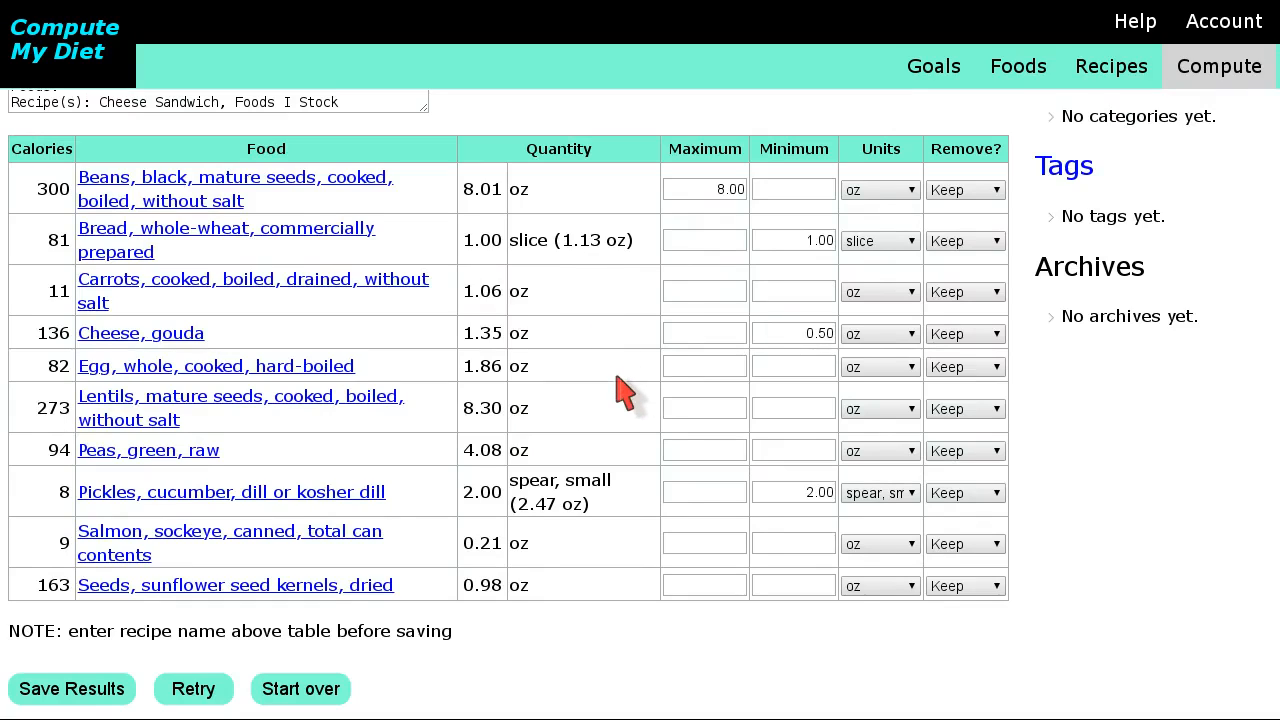
left_click(736, 412)
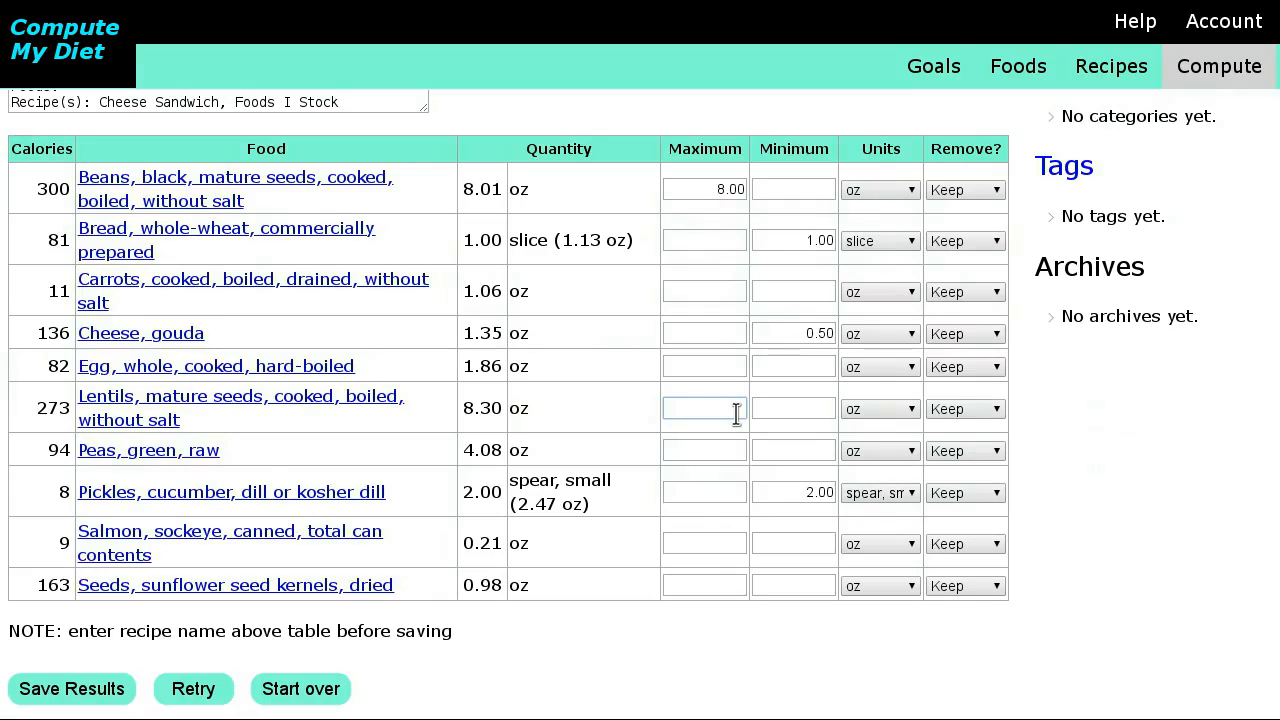